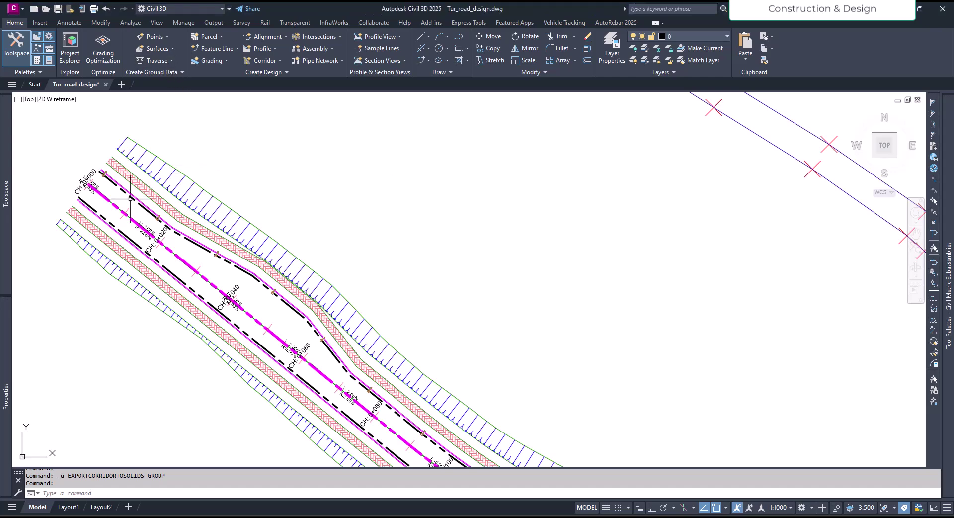
# Inspect the survey-marker array along the corridor, then clear the selection.
pyautogui.scroll(4, 128, 199)
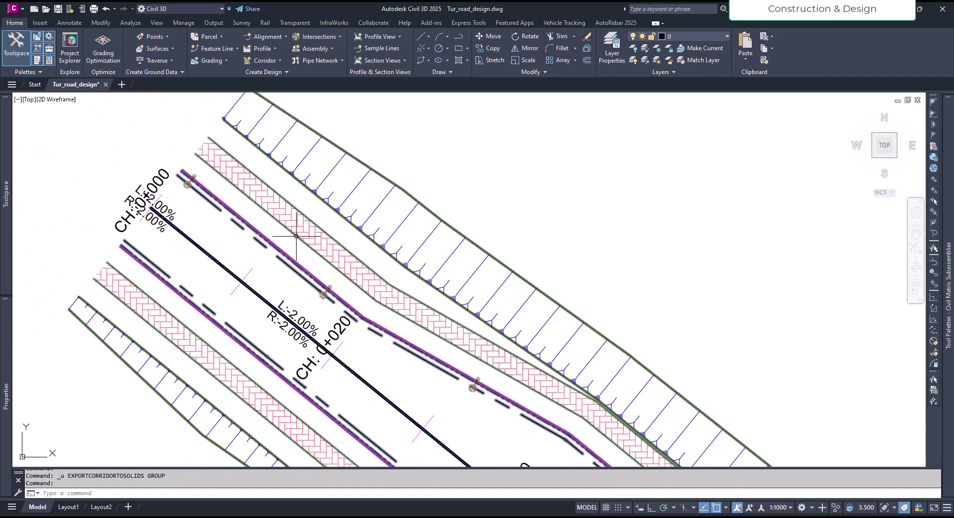
pyautogui.moveTo(281, 237); pyautogui.dragTo(289, 238, button='middle')
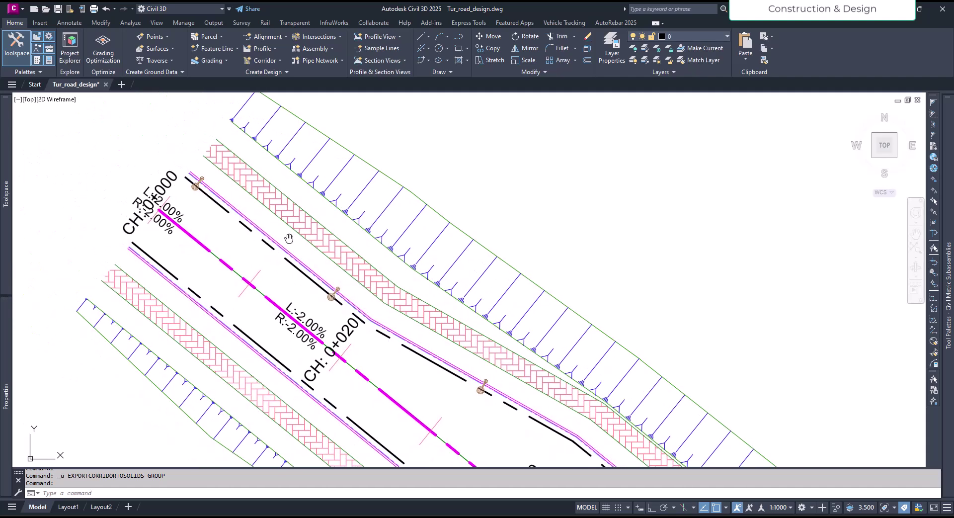
pyautogui.scroll(6, 191, 189)
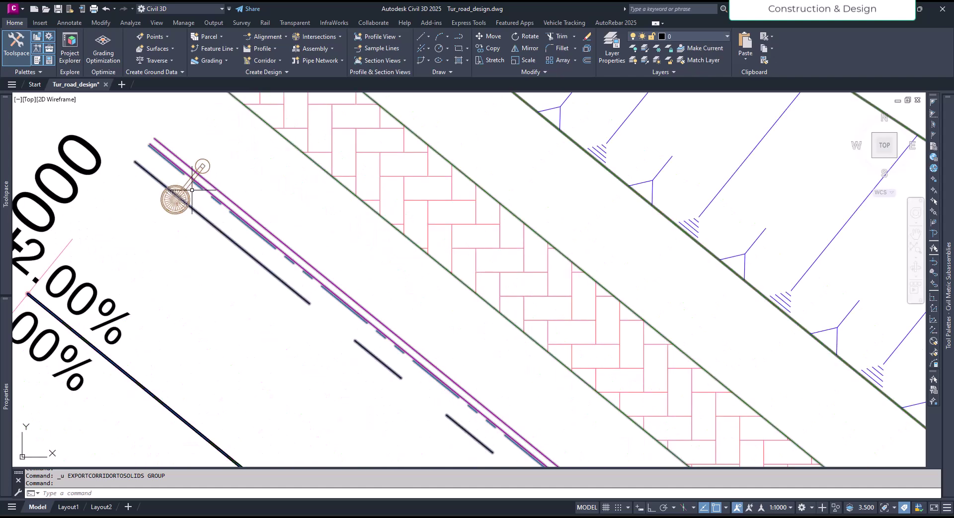
pyautogui.click(190, 191)
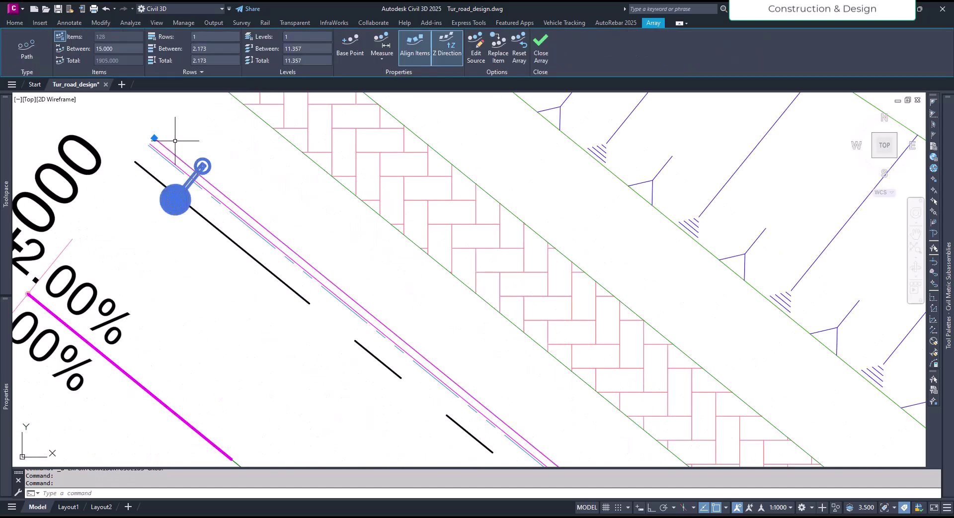
pyautogui.scroll(-6, 175, 141)
pyautogui.scroll(2, 414, 333)
pyautogui.scroll(-5, 542, 420)
pyautogui.scroll(5, 314, 256)
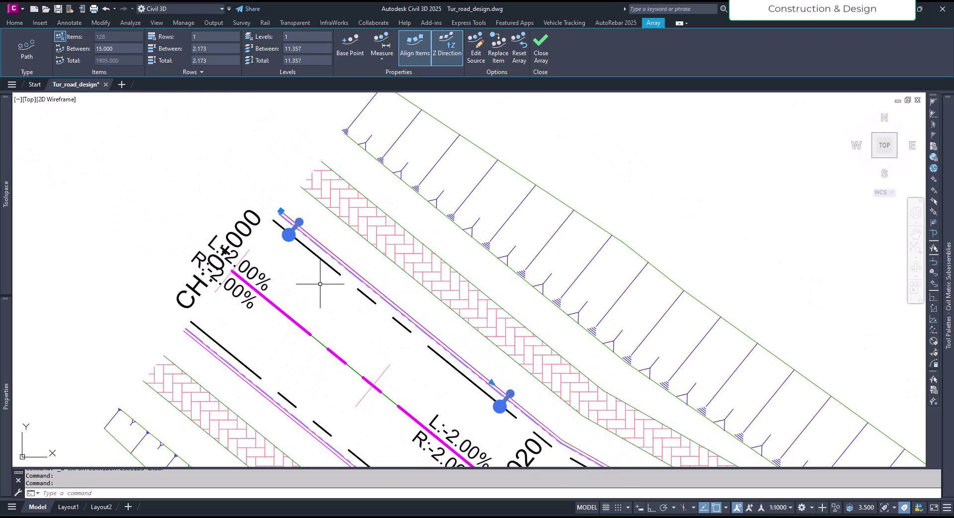
pyautogui.press('Escape')
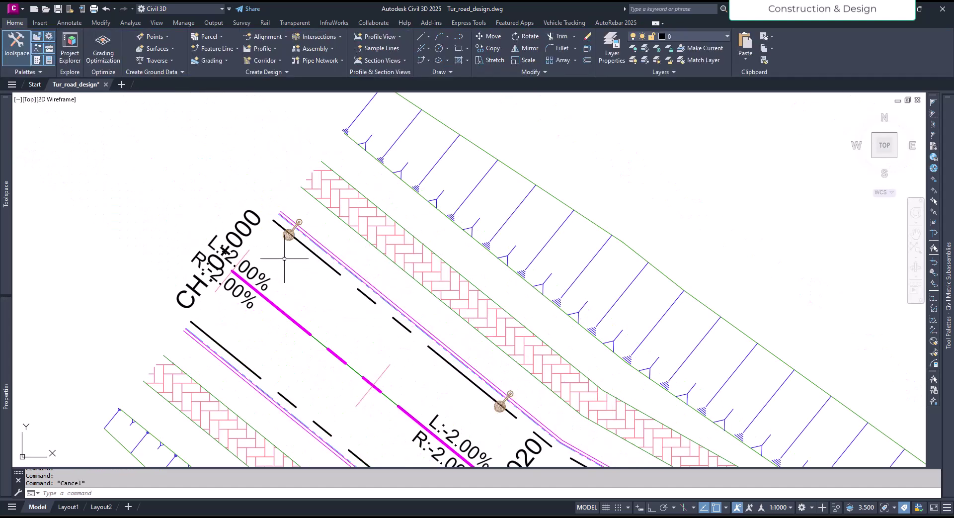
pyautogui.scroll(-3, 306, 281)
pyautogui.scroll(4, 300, 278)
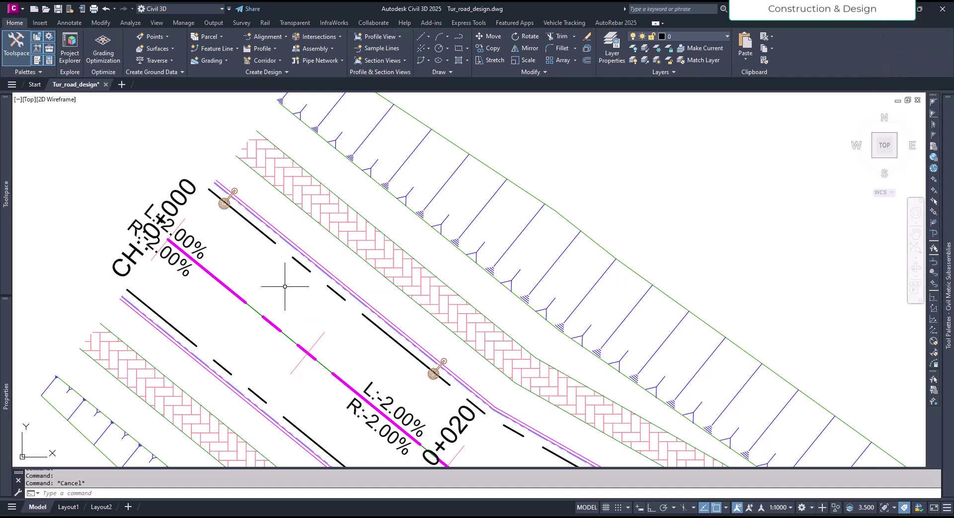
# Briefly select the Tut_cor corridor in plan, then deselect it.
pyautogui.moveTo(284, 287); pyautogui.dragTo(289, 280, button='middle')
pyautogui.scroll(-4, 287, 277)
pyautogui.scroll(2, 285, 279)
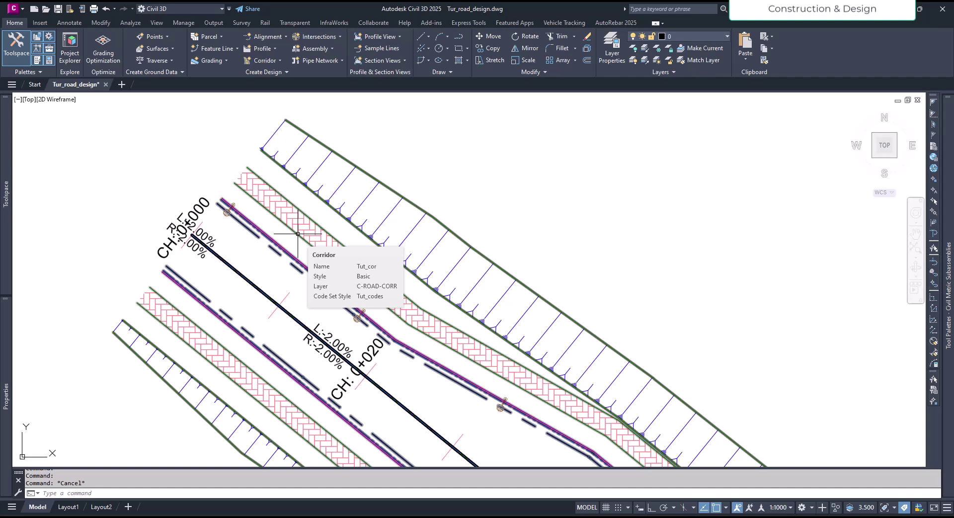
pyautogui.click(351, 237)
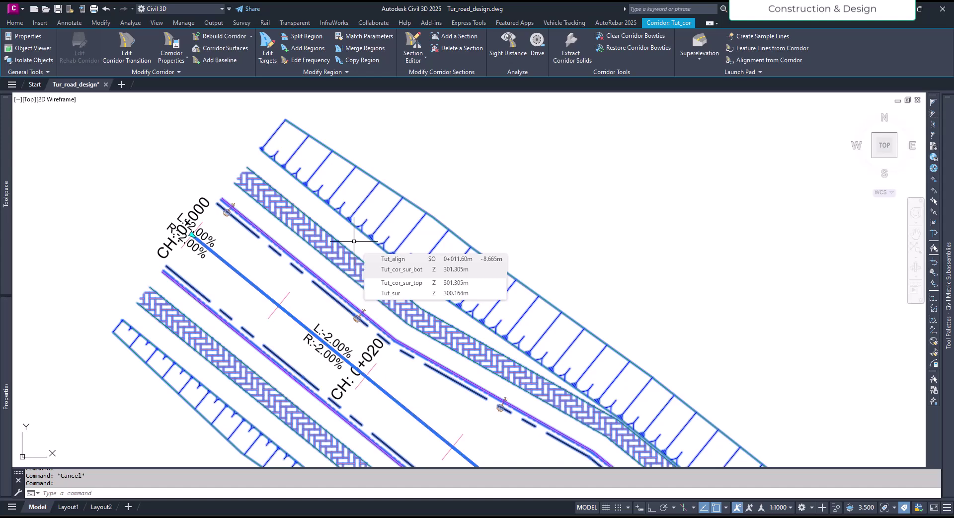
pyautogui.press('Escape')
pyautogui.scroll(-7, 261, 290)
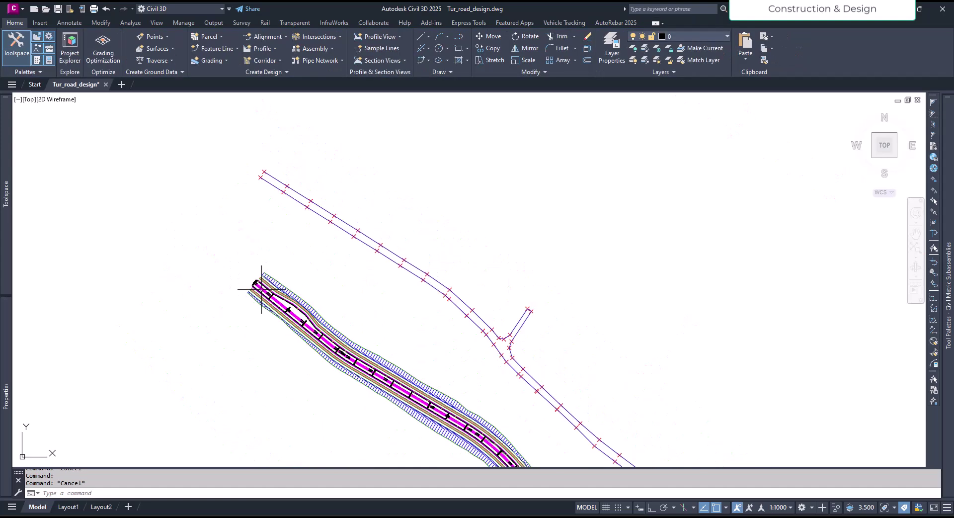
pyautogui.scroll(-6, 261, 289)
pyautogui.scroll(5, 534, 268)
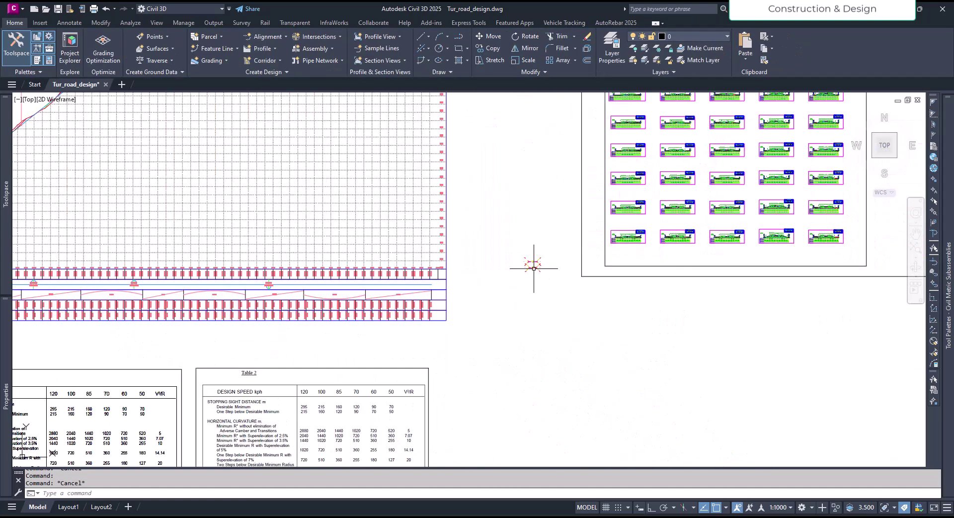
pyautogui.scroll(8, 533, 268)
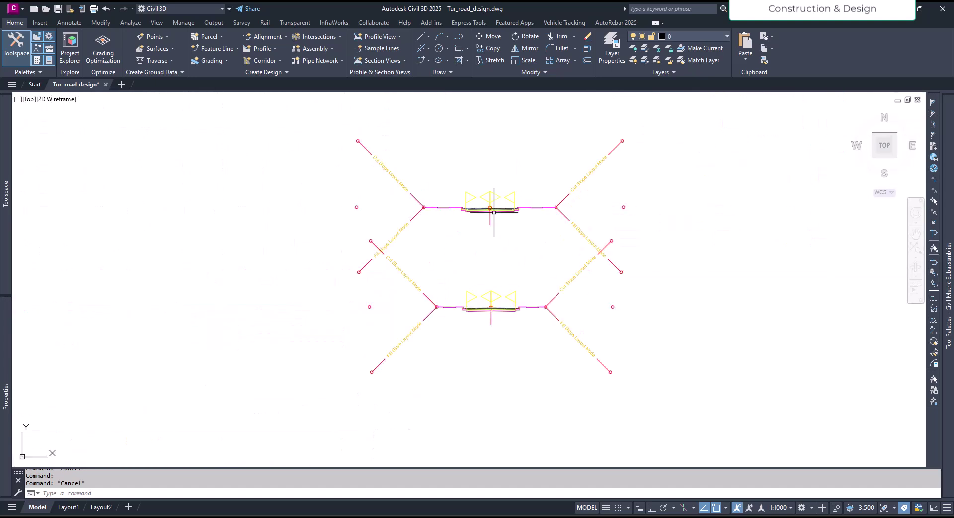
pyautogui.scroll(8, 466, 207)
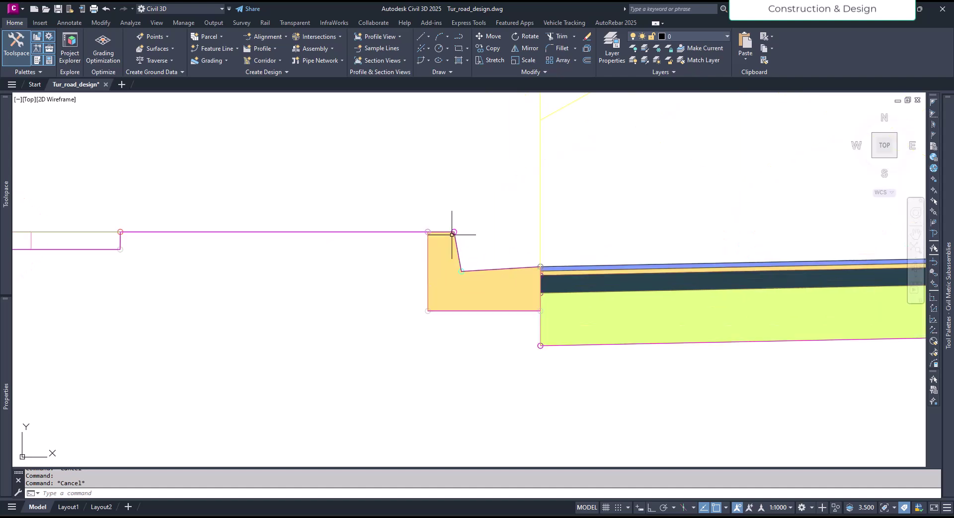
# Inspect the curb shape in the assembly, then deselect it.
pyautogui.click(477, 269)
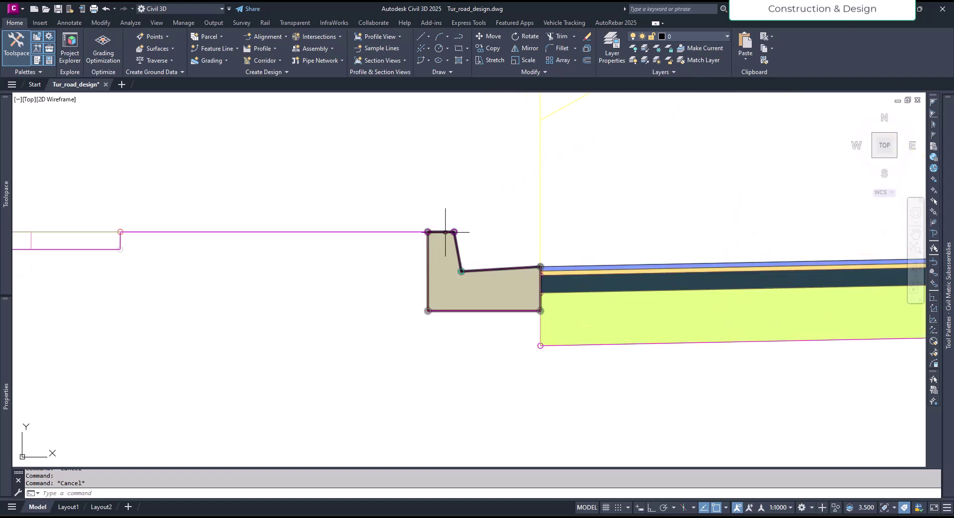
pyautogui.moveTo(441, 231)
pyautogui.press('Escape')
pyautogui.scroll(-2, 352, 287)
pyautogui.scroll(1, 526, 314)
pyautogui.scroll(2, 526, 315)
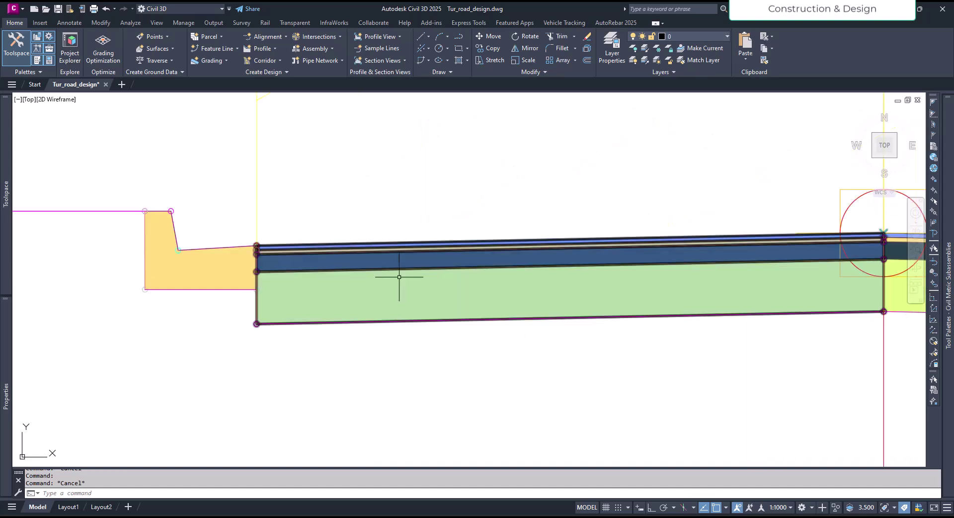
pyautogui.scroll(-4, 470, 310)
# Inspect the lane subassembly in the road cross-section, then clear the selection.
pyautogui.moveTo(489, 354); pyautogui.dragTo(557, 364, button='middle')
pyautogui.click(516, 318)
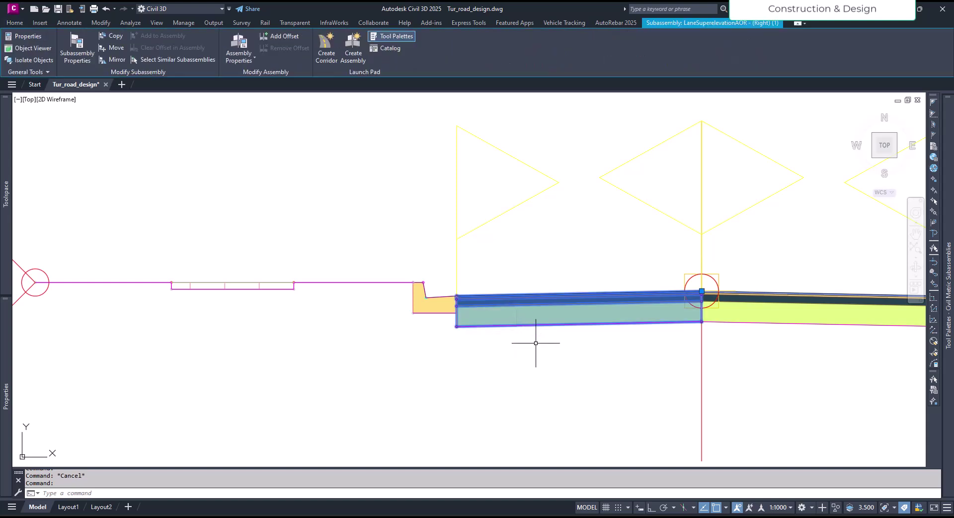
pyautogui.scroll(2, 511, 342)
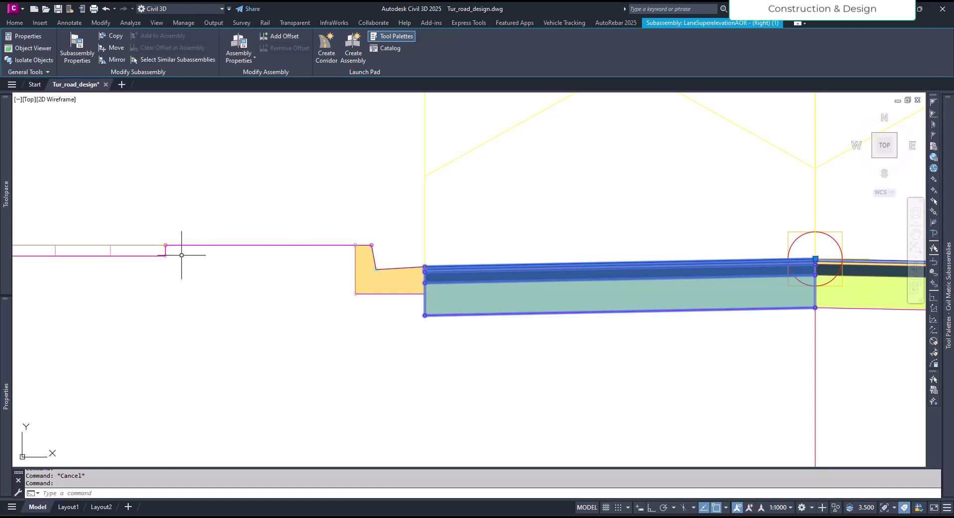
pyautogui.moveTo(2, 382)
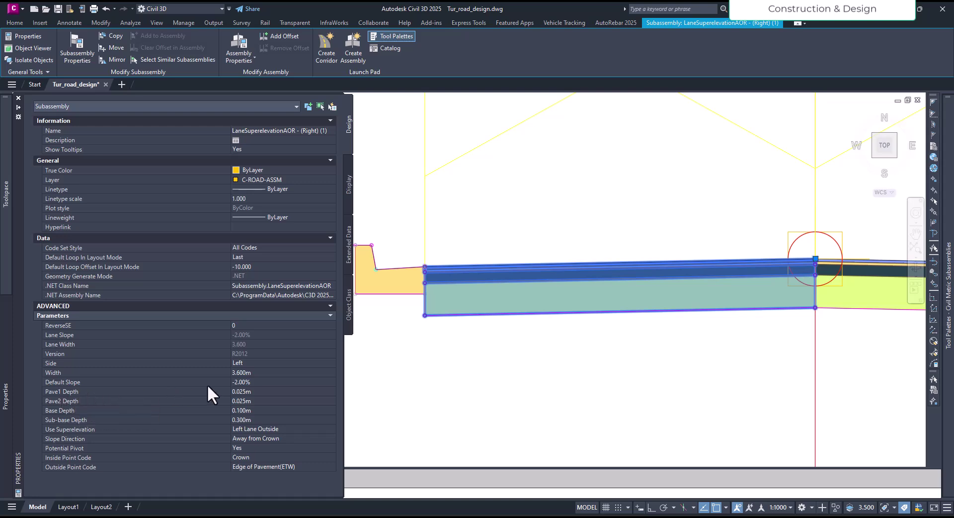
pyautogui.press('Escape')
pyautogui.scroll(-6, 479, 267)
pyautogui.scroll(-3, 497, 274)
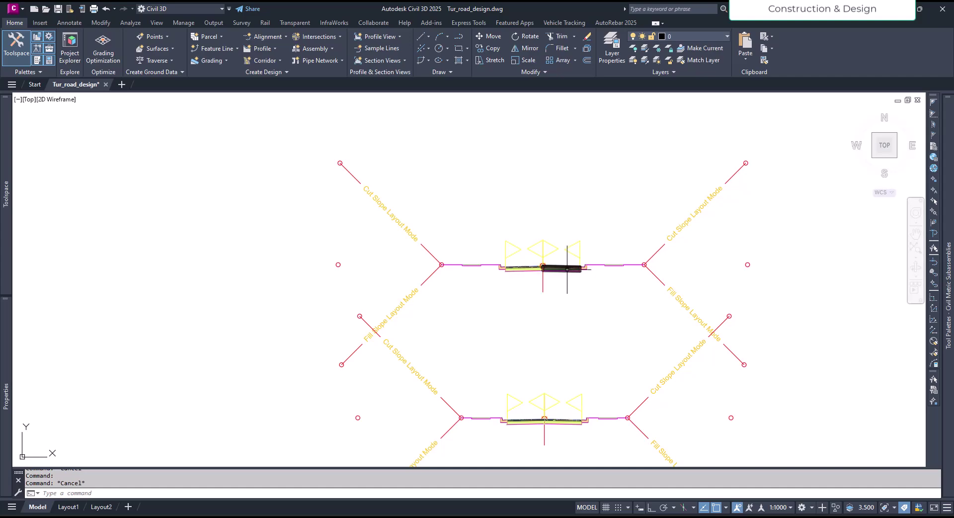
pyautogui.scroll(-10, 566, 291)
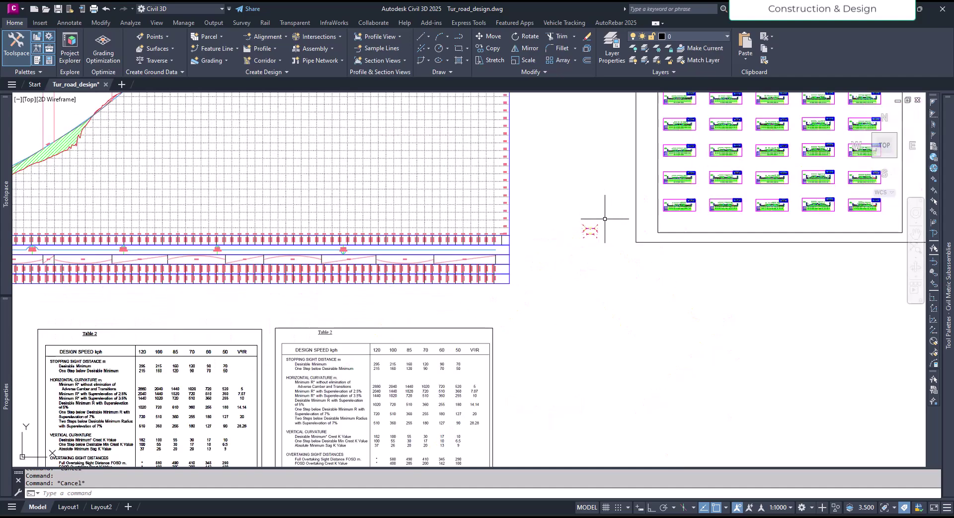
pyautogui.scroll(10, 604, 220)
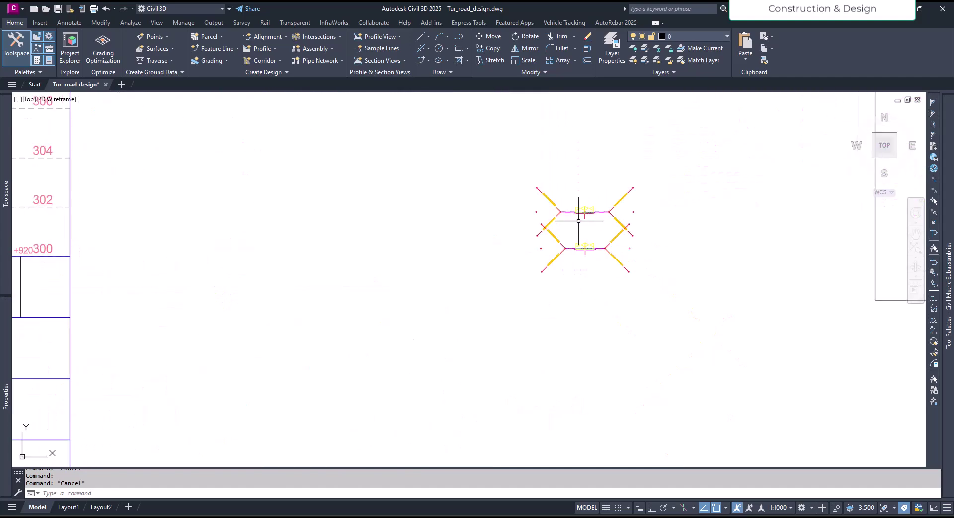
pyautogui.scroll(5, 535, 211)
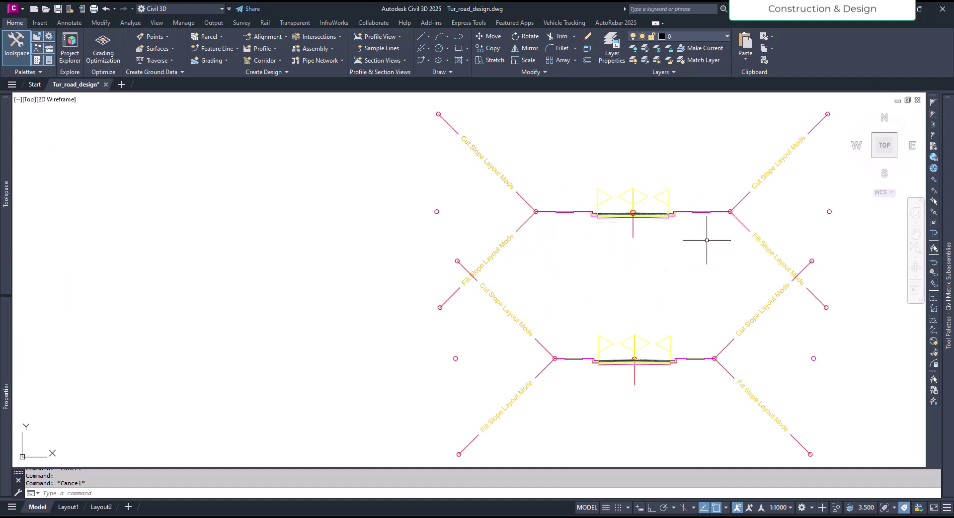
# Select the Tut_cor corridor and launch Extract Corridor Solids.
pyautogui.scroll(-13, 678, 238)
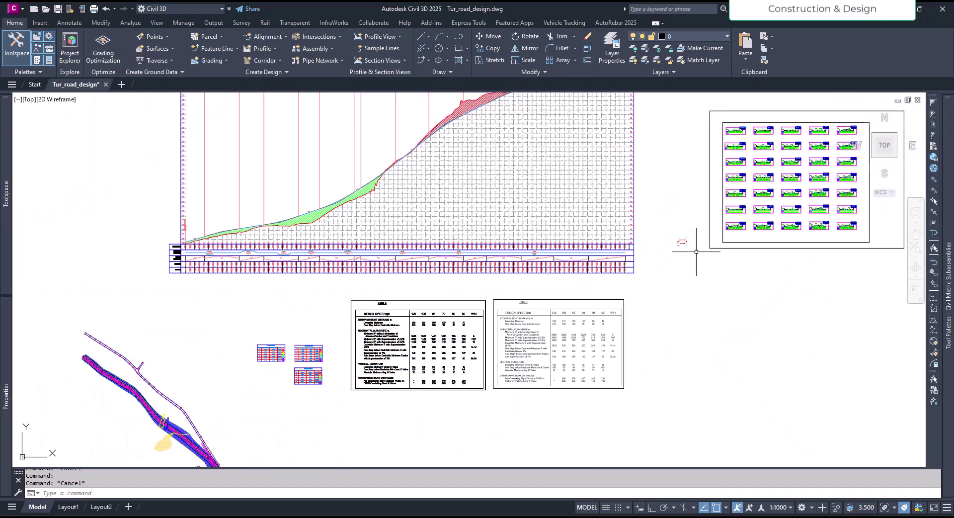
pyautogui.scroll(10, 134, 390)
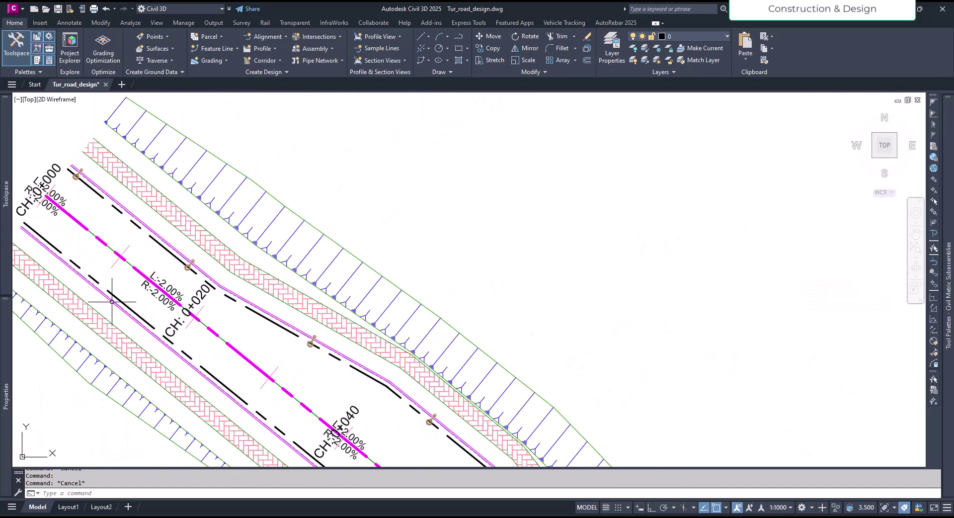
pyautogui.moveTo(114, 316); pyautogui.dragTo(249, 342, button='middle')
pyautogui.click(267, 220)
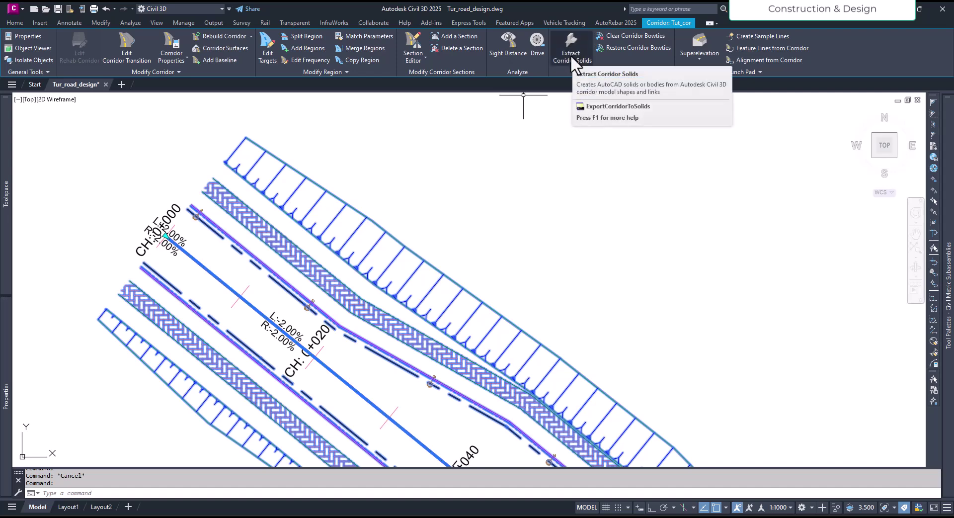
pyautogui.click(574, 56)
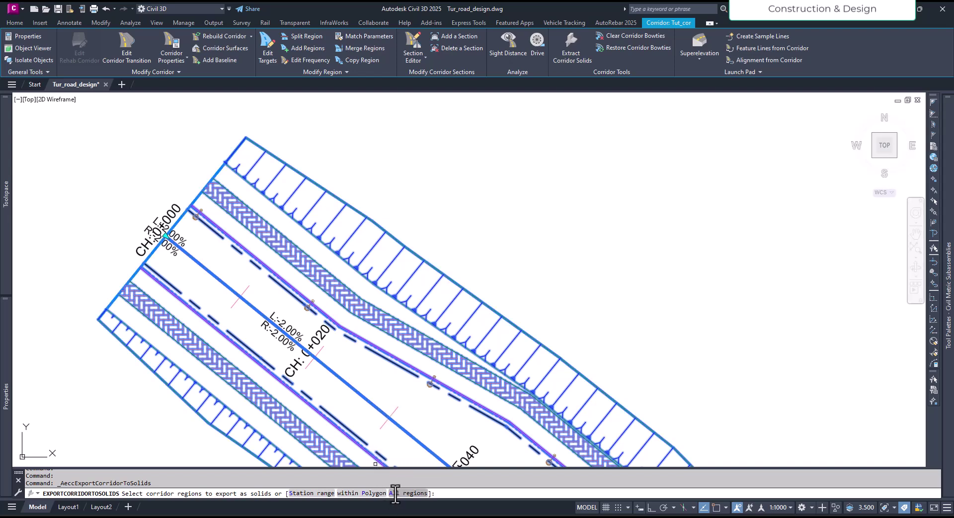
# Export all corridor regions, widen the code column and review the BasicSideSlopeCutDitch link codes.
pyautogui.click(395, 493)
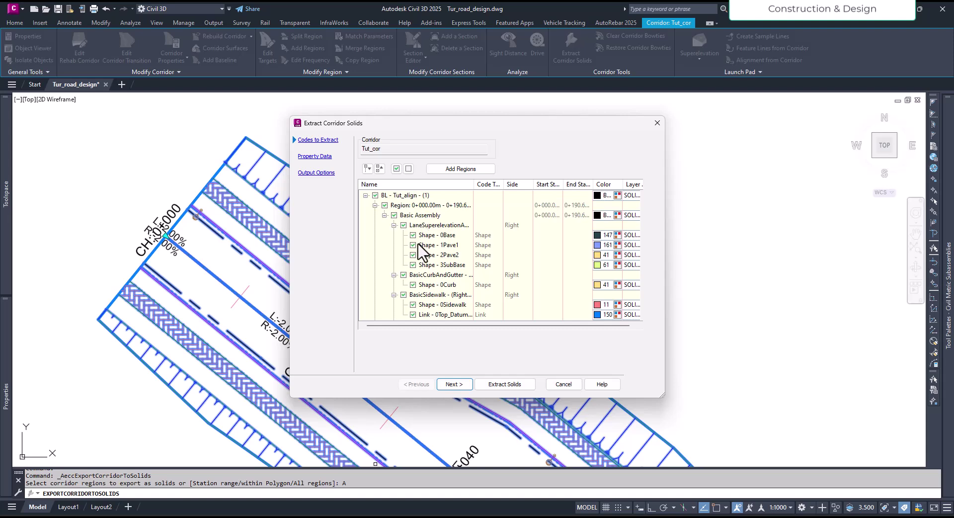
pyautogui.scroll(-8, 416, 267)
pyautogui.scroll(-2, 414, 269)
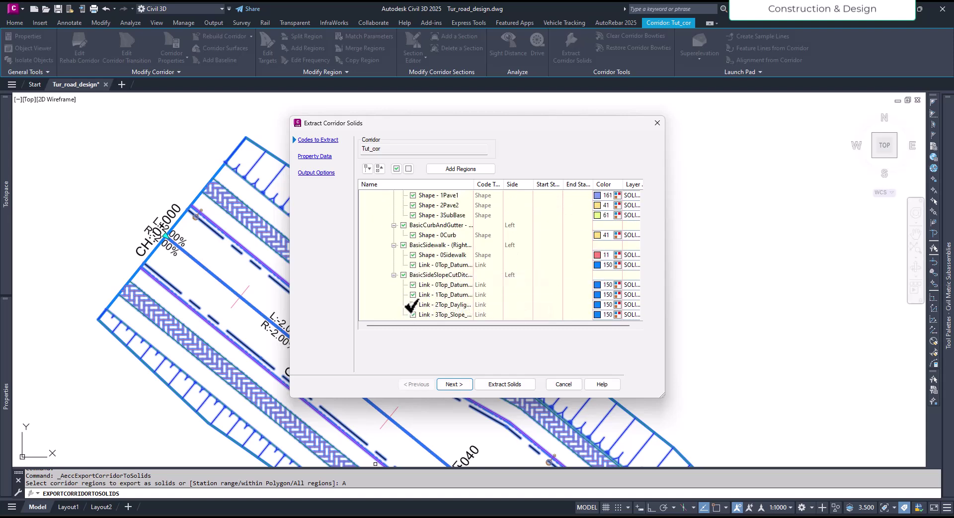
pyautogui.click(412, 293)
pyautogui.moveTo(472, 183); pyautogui.dragTo(504, 184)
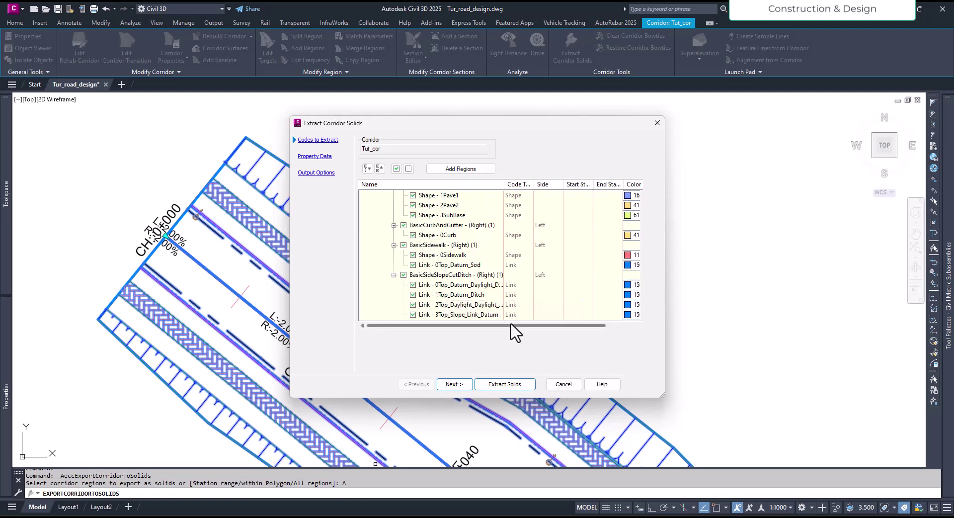
pyautogui.moveTo(507, 325); pyautogui.dragTo(463, 324)
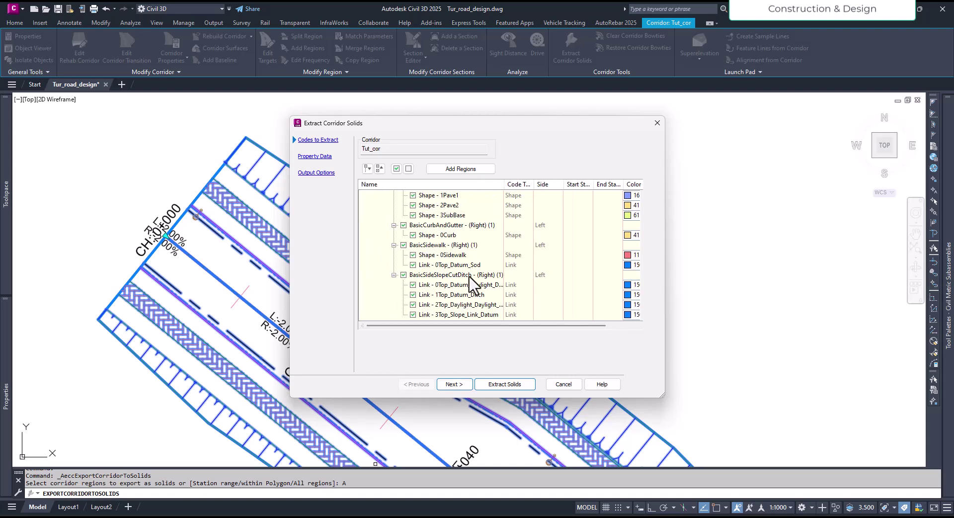
pyautogui.click(466, 276)
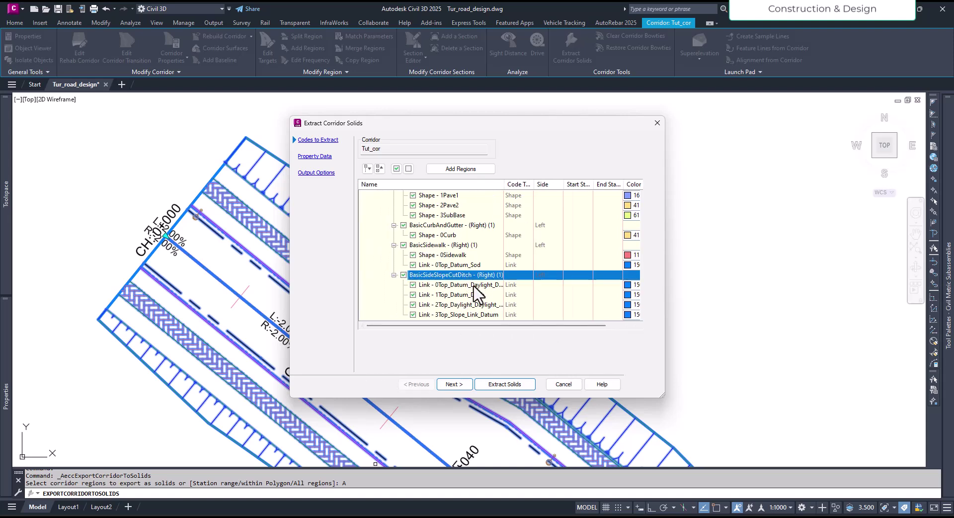
pyautogui.click(473, 285)
pyautogui.click(473, 295)
pyautogui.click(473, 305)
pyautogui.click(471, 315)
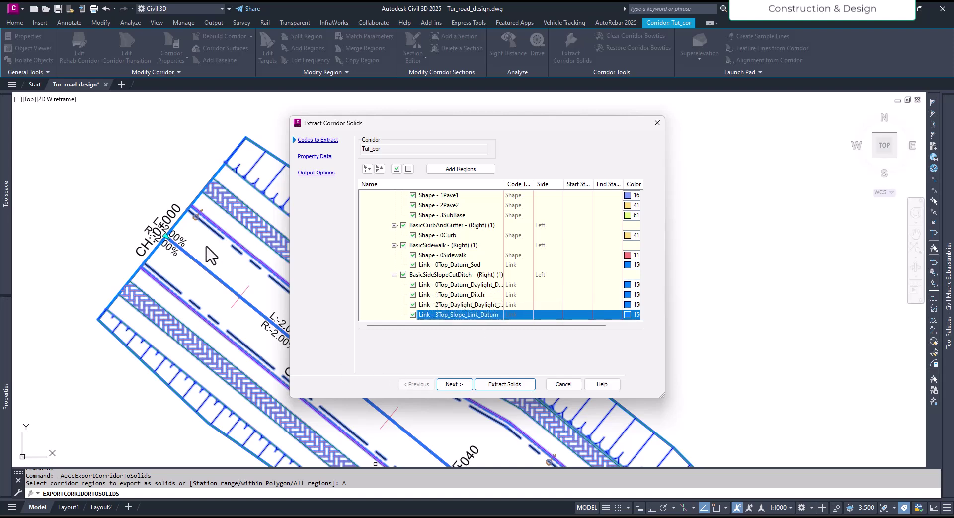
pyautogui.click(413, 295)
pyautogui.scroll(1, 414, 269)
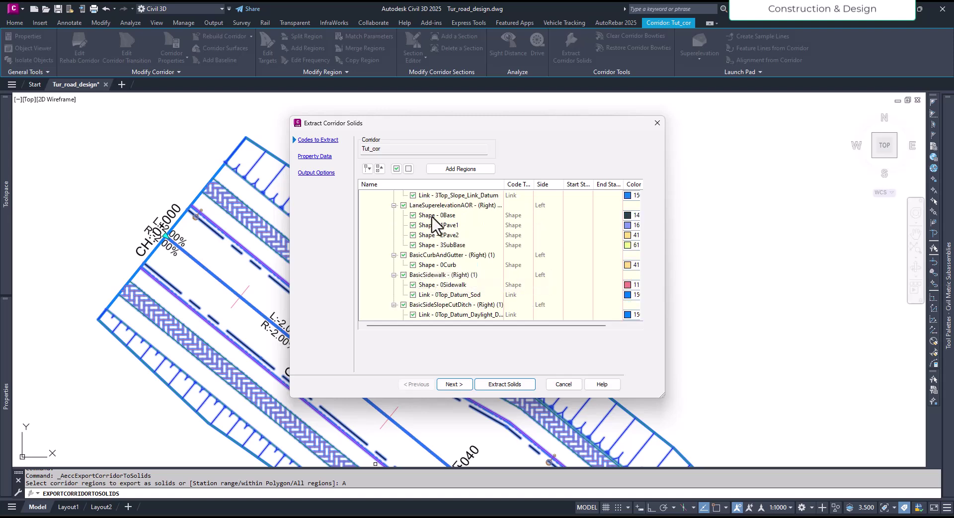
# Uncheck 0Base, 2Pave2 and 3SubBase in the first two lane groups.
pyautogui.click(413, 215)
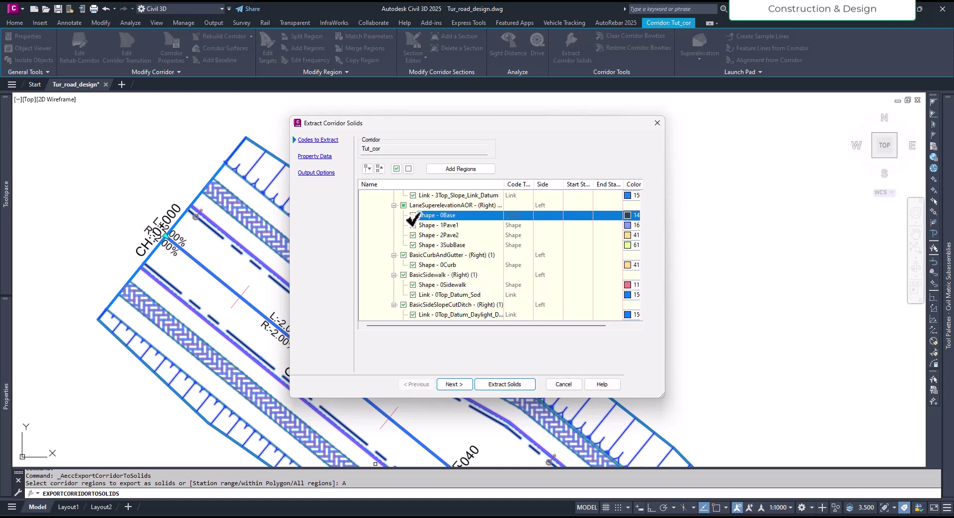
pyautogui.click(413, 236)
pyautogui.click(413, 245)
pyautogui.scroll(3, 432, 295)
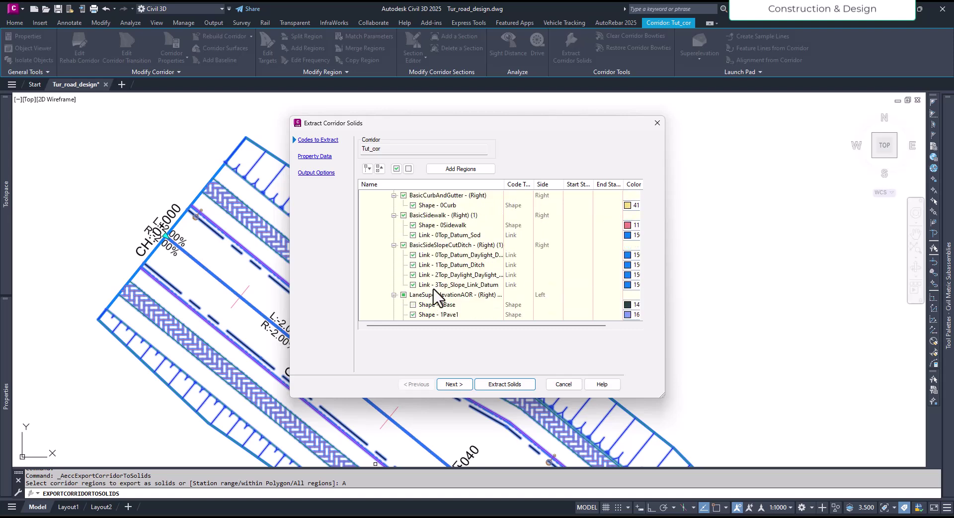
pyautogui.scroll(1, 445, 294)
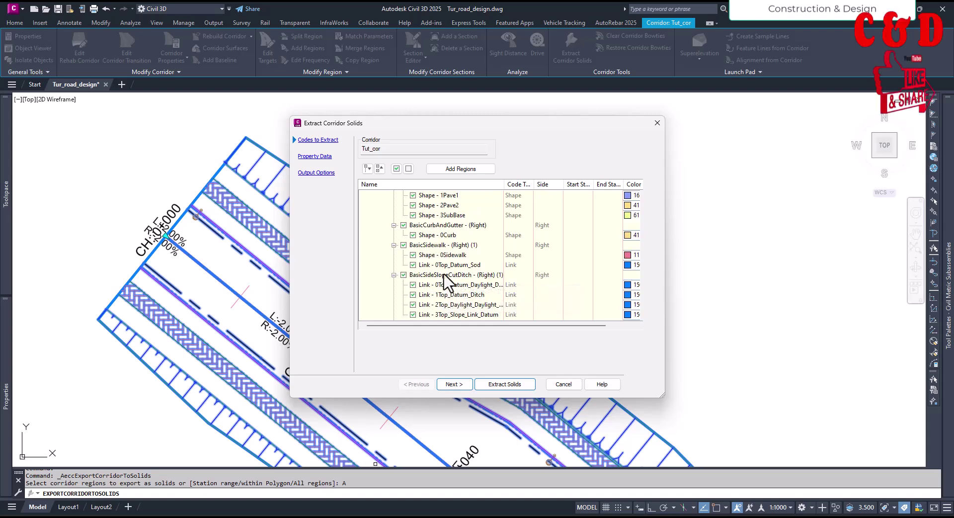
pyautogui.scroll(1, 445, 285)
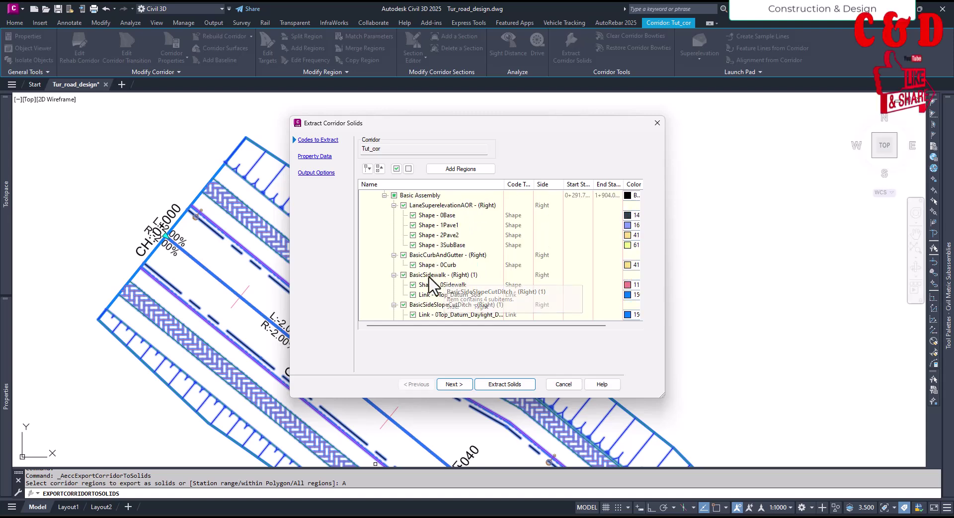
pyautogui.scroll(1, 434, 278)
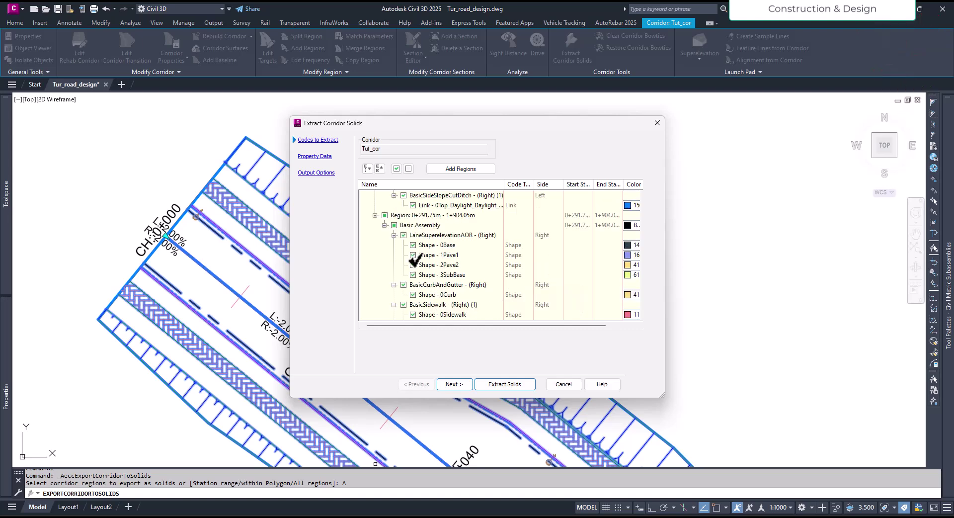
pyautogui.click(413, 245)
pyautogui.click(413, 265)
pyautogui.click(413, 275)
# Uncheck left-side 0Base and 2Pave2, and right-side 0Base, 2Pave2 and 3SubBase.
pyautogui.scroll(2, 432, 283)
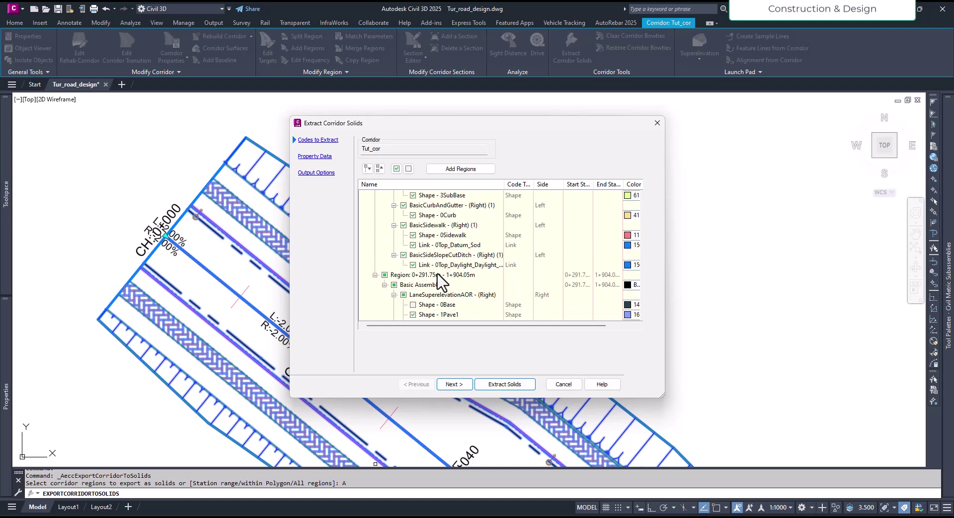
pyautogui.scroll(1, 438, 282)
pyautogui.scroll(1, 436, 292)
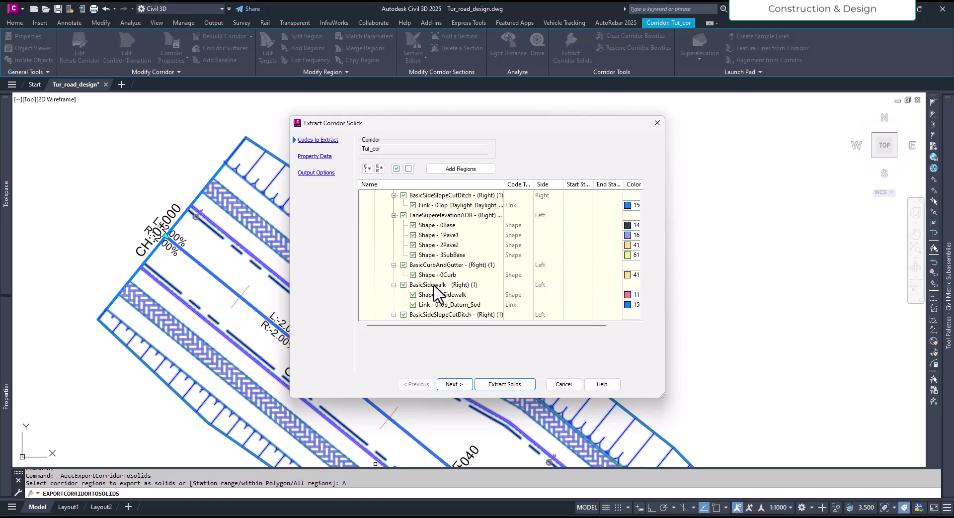
pyautogui.scroll(1, 435, 293)
pyautogui.click(413, 255)
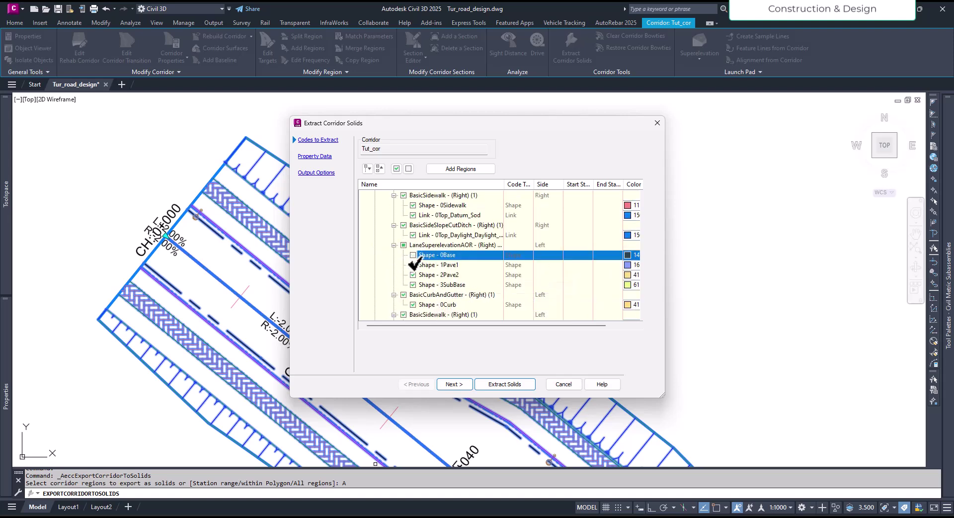
pyautogui.click(413, 275)
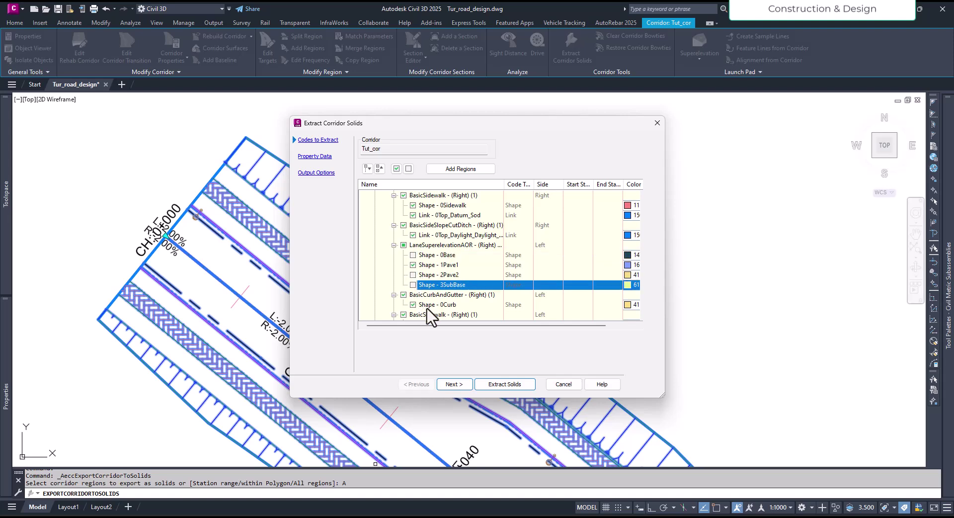
pyautogui.scroll(2, 428, 313)
pyautogui.scroll(1, 432, 317)
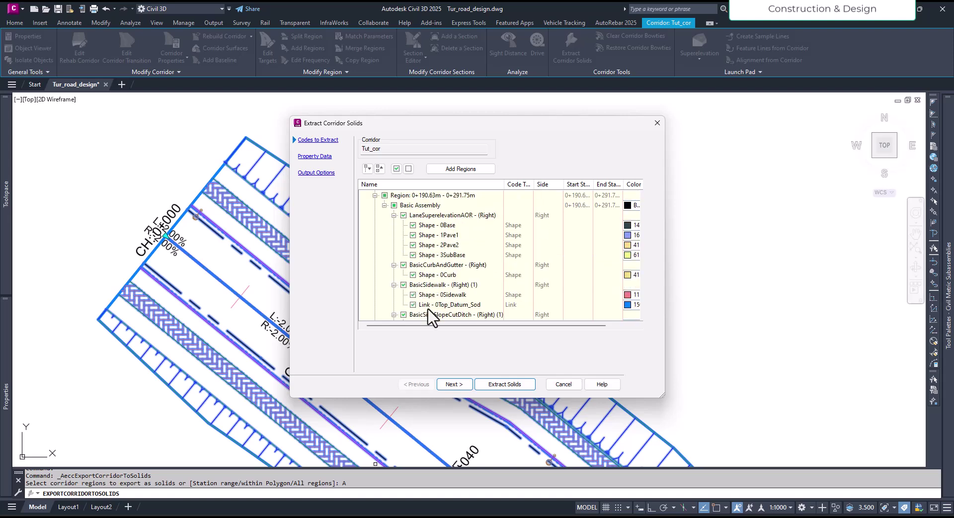
pyautogui.click(413, 225)
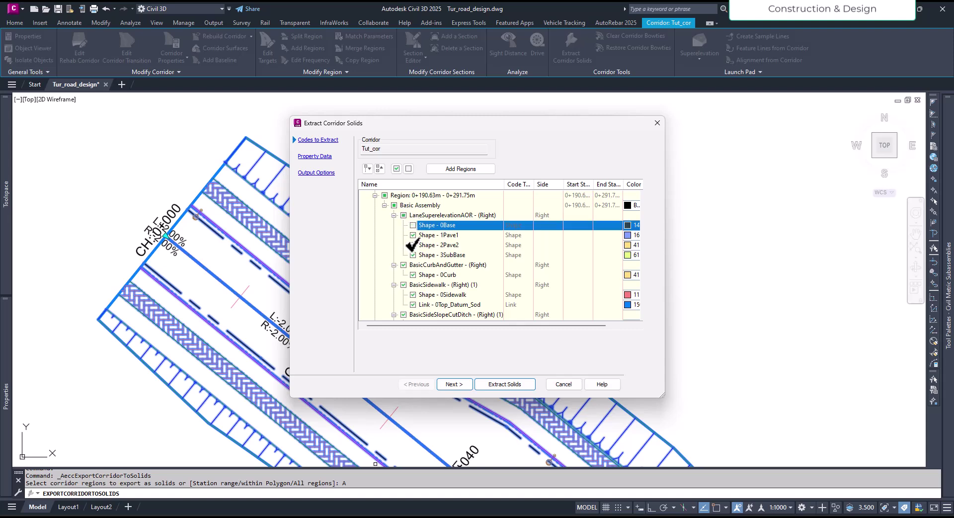
pyautogui.click(413, 245)
pyautogui.click(413, 255)
# Uncheck 3SubBase, 2Pave2 and 0Base on the remaining left side and first region.
pyautogui.scroll(2, 434, 273)
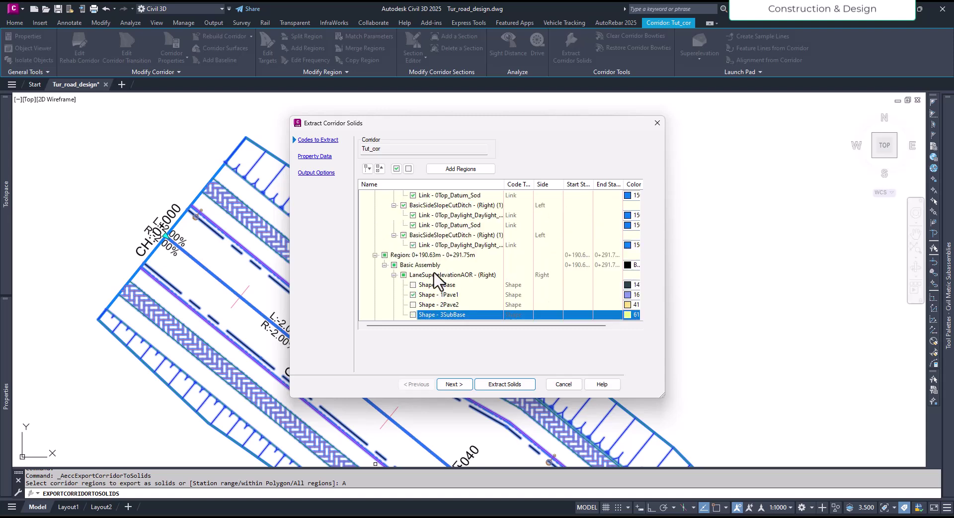
pyautogui.scroll(1, 434, 280)
pyautogui.scroll(1, 426, 293)
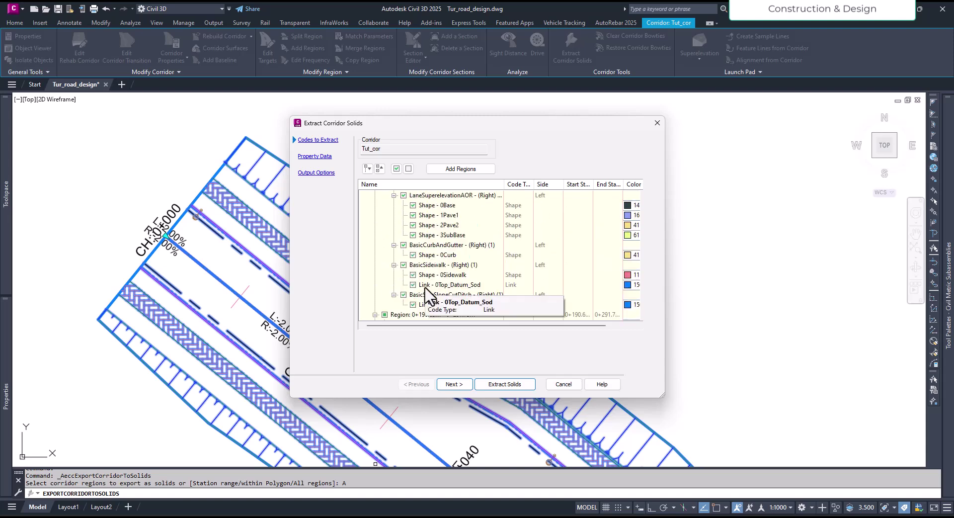
pyautogui.scroll(1, 427, 292)
pyautogui.click(413, 265)
pyautogui.click(413, 254)
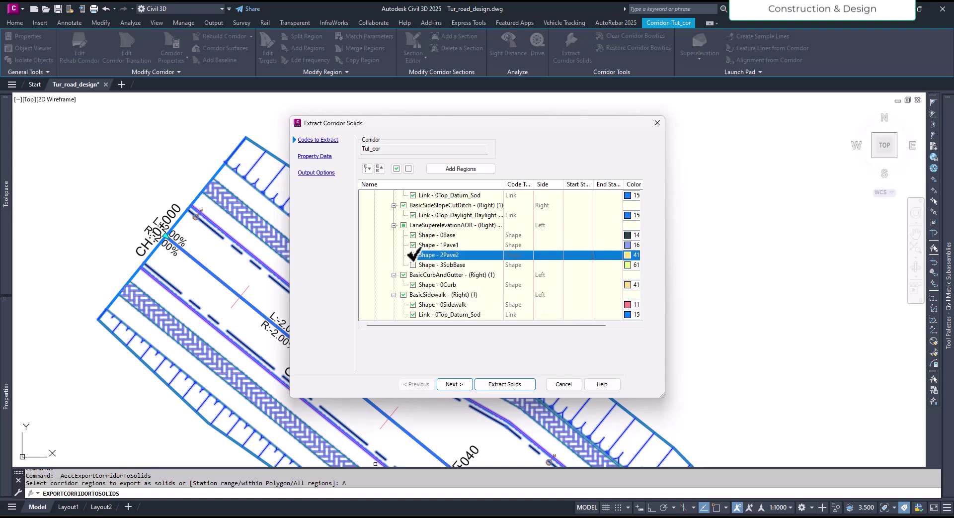
pyautogui.click(413, 236)
pyautogui.scroll(3, 436, 288)
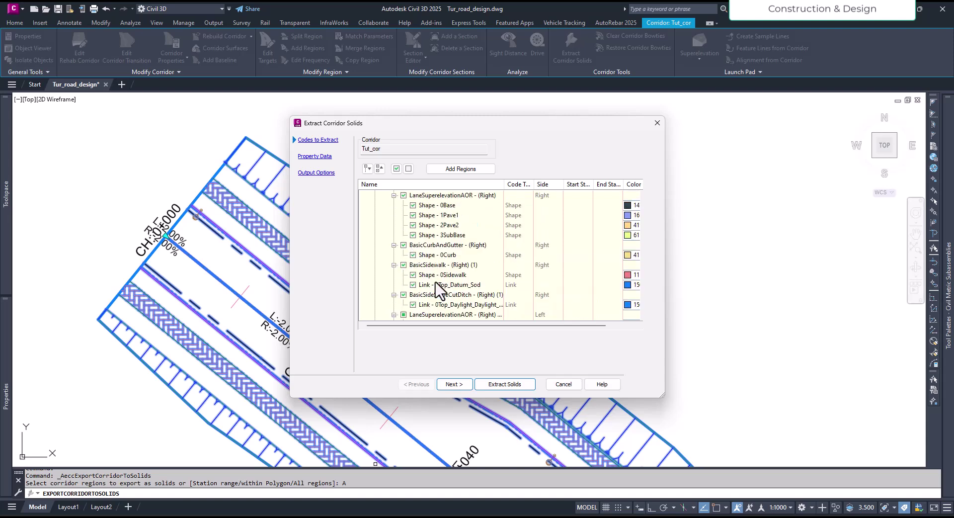
pyautogui.scroll(1, 435, 282)
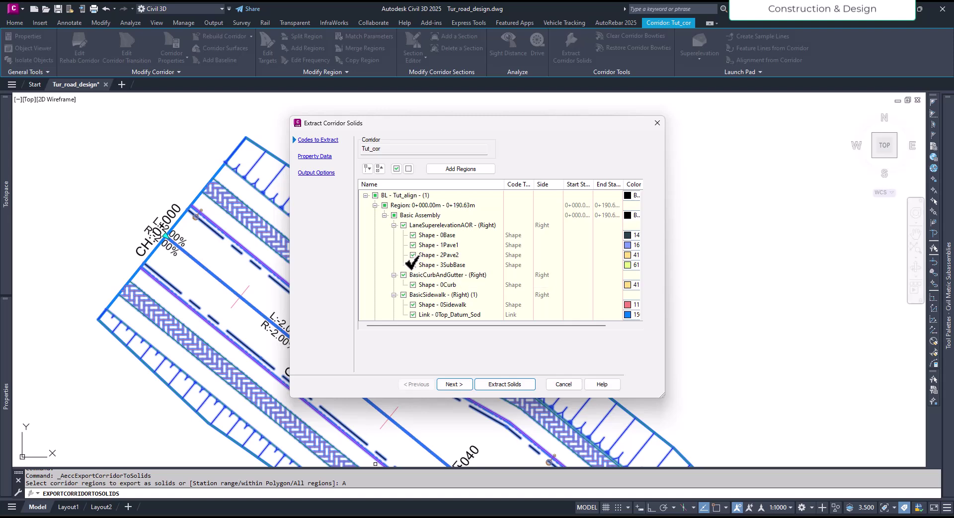
pyautogui.click(413, 265)
pyautogui.click(413, 255)
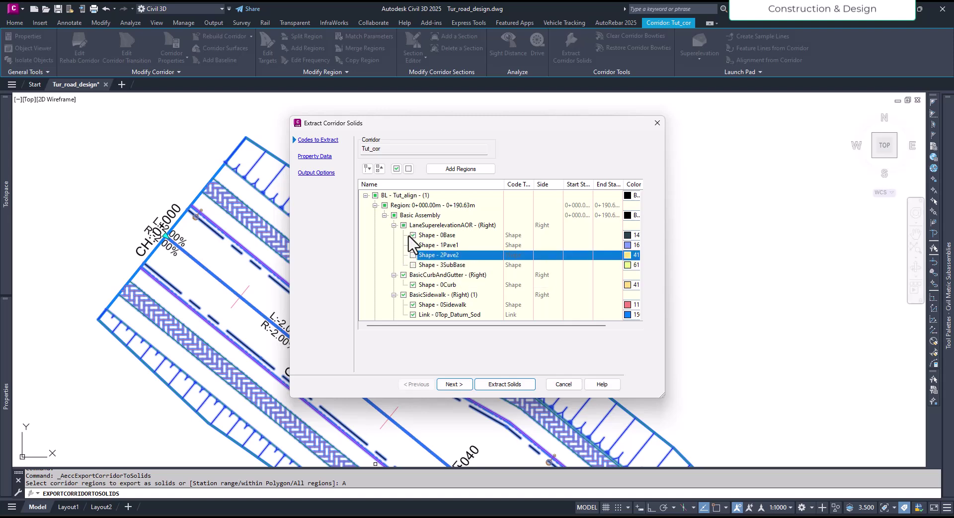
pyautogui.click(413, 235)
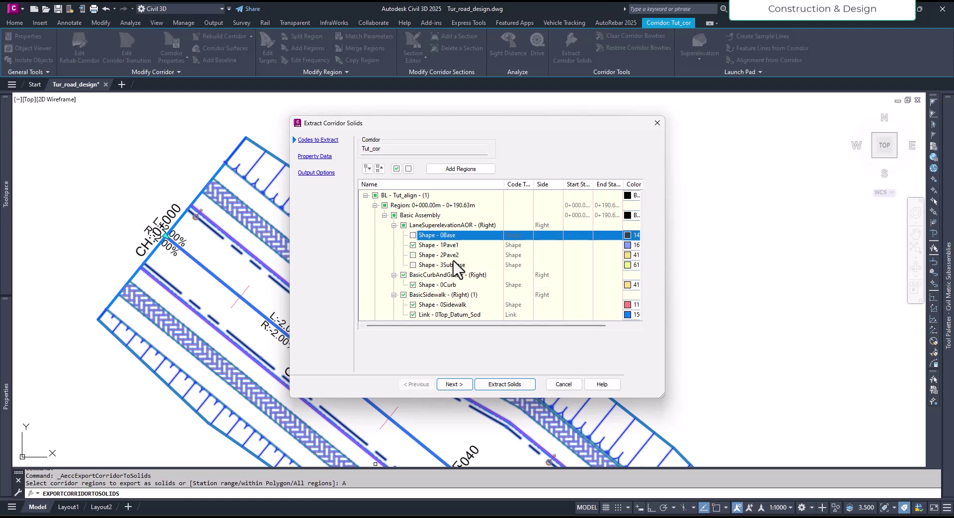
# Advance past property data to Output Options and insert AutoCAD 3D solids into the current drawing.
pyautogui.click(462, 384)
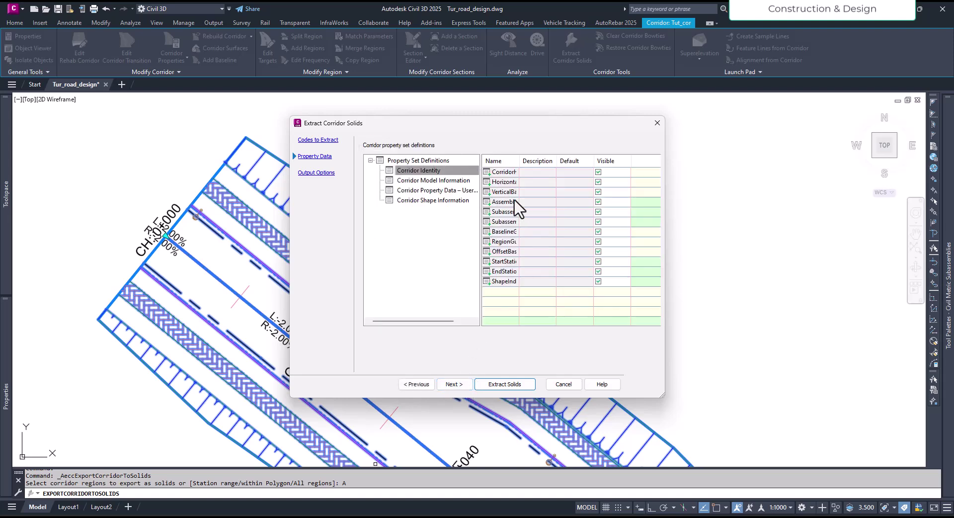
pyautogui.click(454, 386)
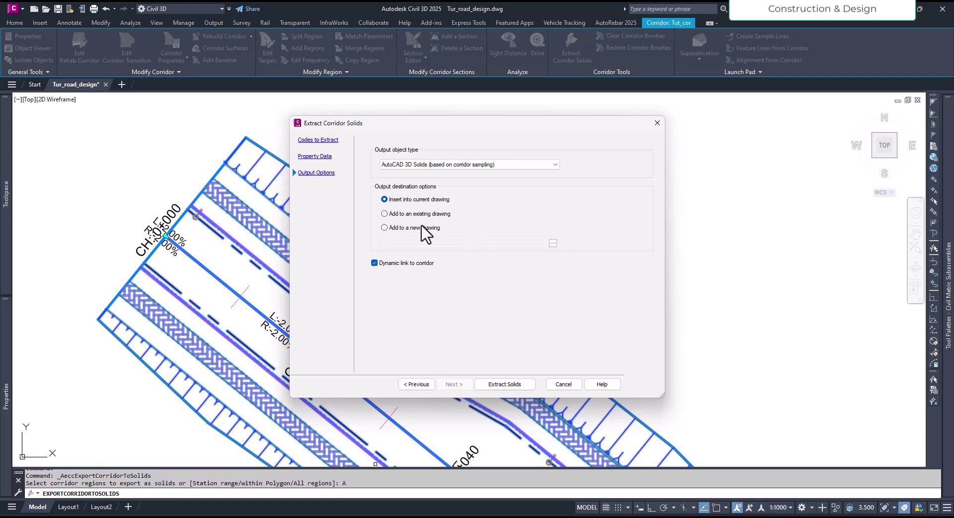
pyautogui.click(385, 228)
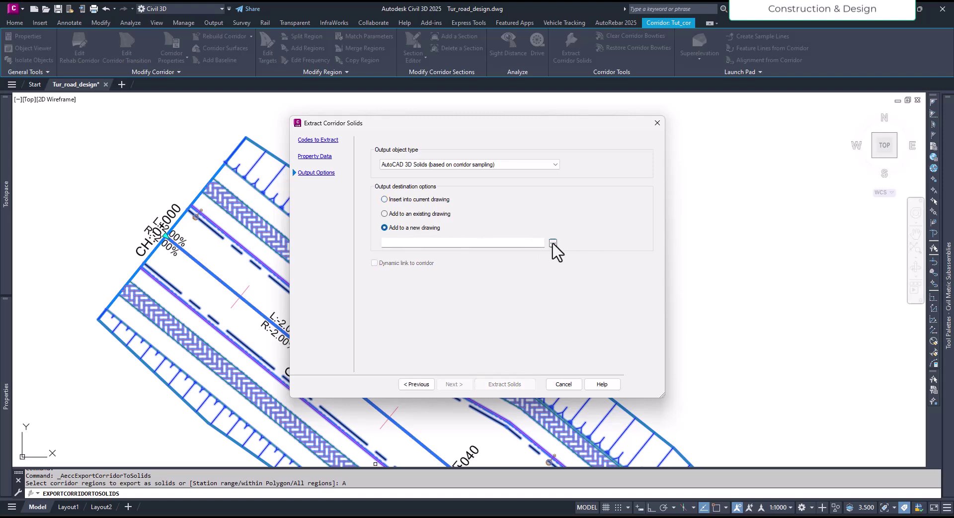
pyautogui.click(386, 199)
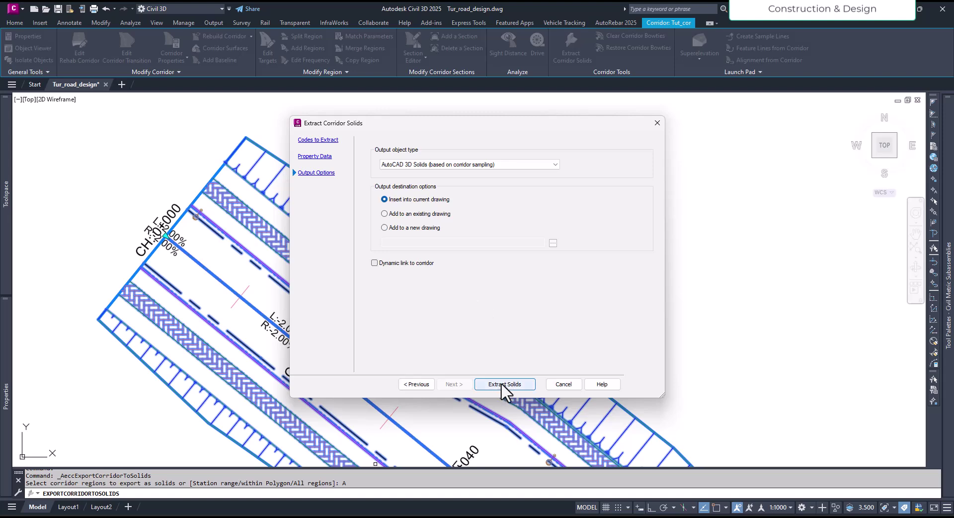
# Create the corridor solids, then hide Tut_cor via Isolate Objects > Hide Selected Objects.
pyautogui.click(505, 385)
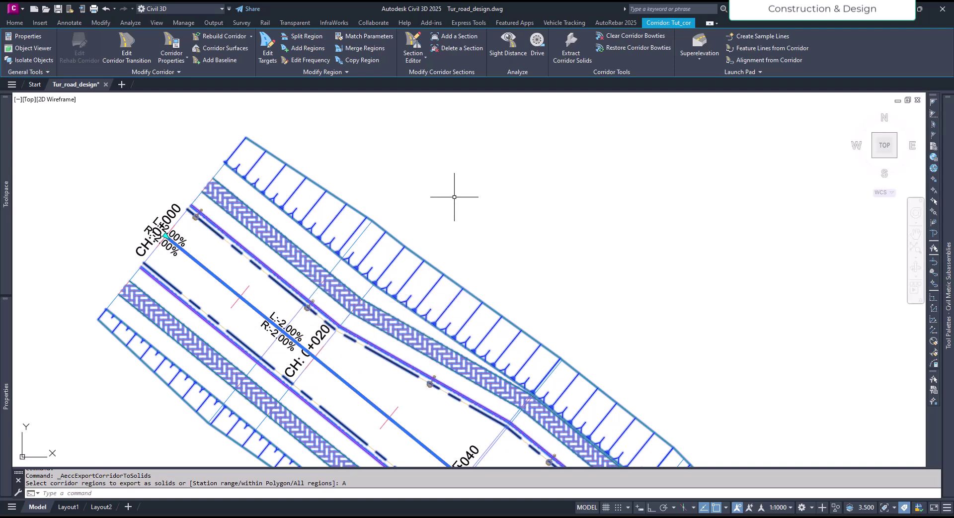
pyautogui.press('Escape')
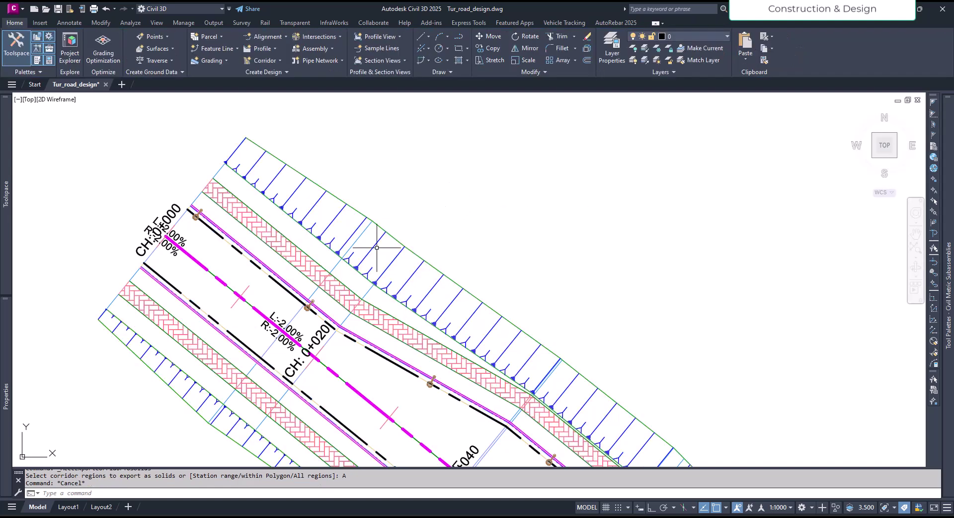
pyautogui.click(370, 250)
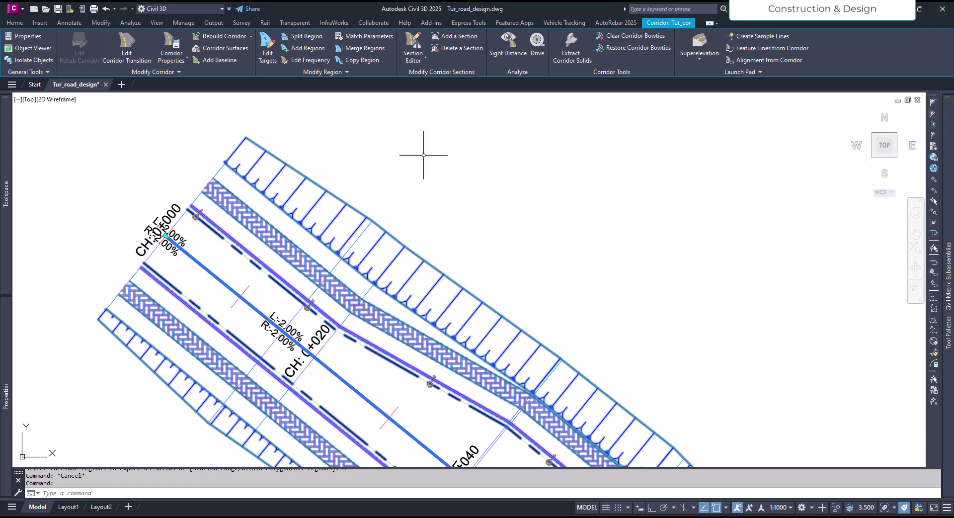
pyautogui.rightClick(424, 156)
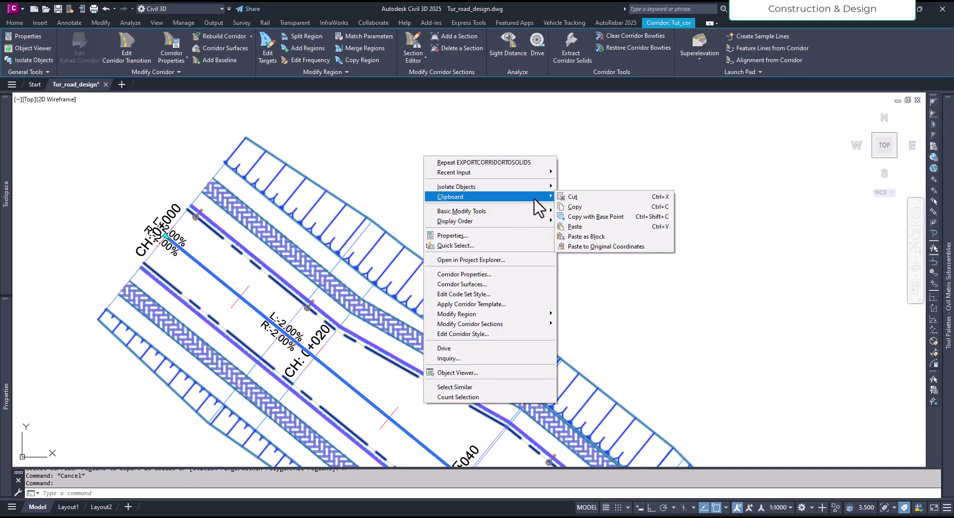
pyautogui.moveTo(533, 190)
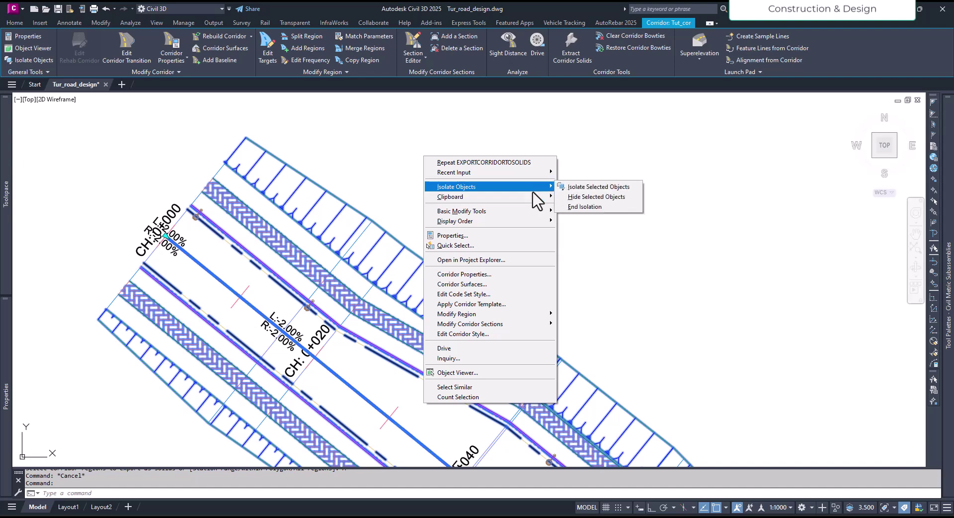
pyautogui.click(577, 198)
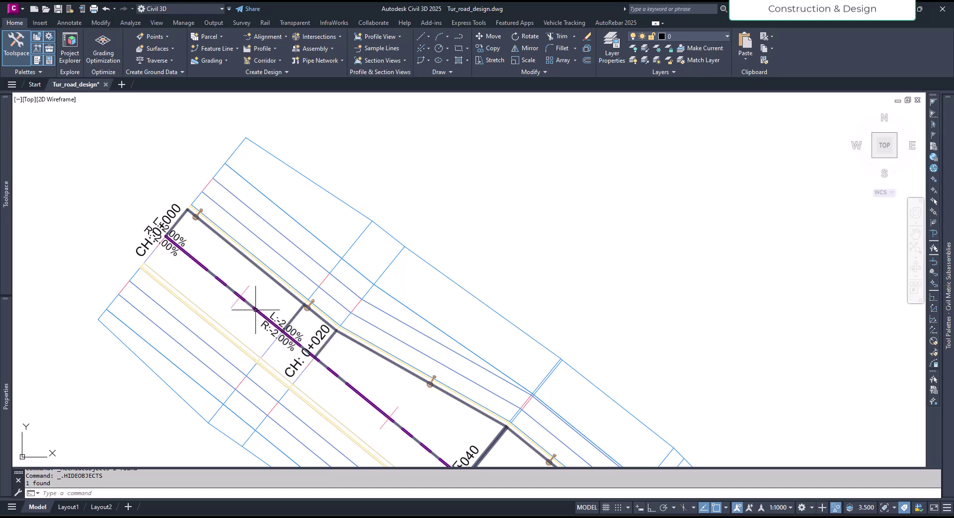
# Drive along the Tut_align alignment using the Tut_Dsn profile.
pyautogui.moveTo(5, 195)
pyautogui.click(81, 186)
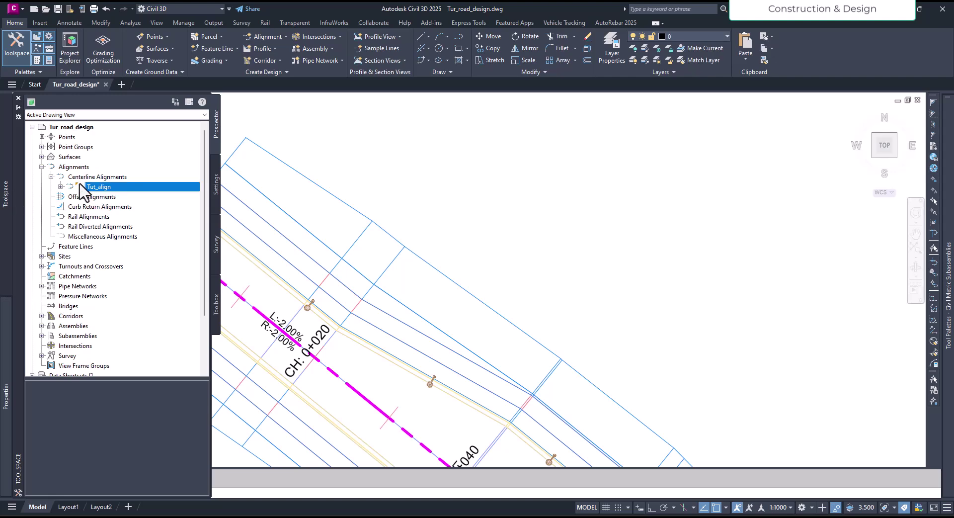
pyautogui.rightClick(102, 191)
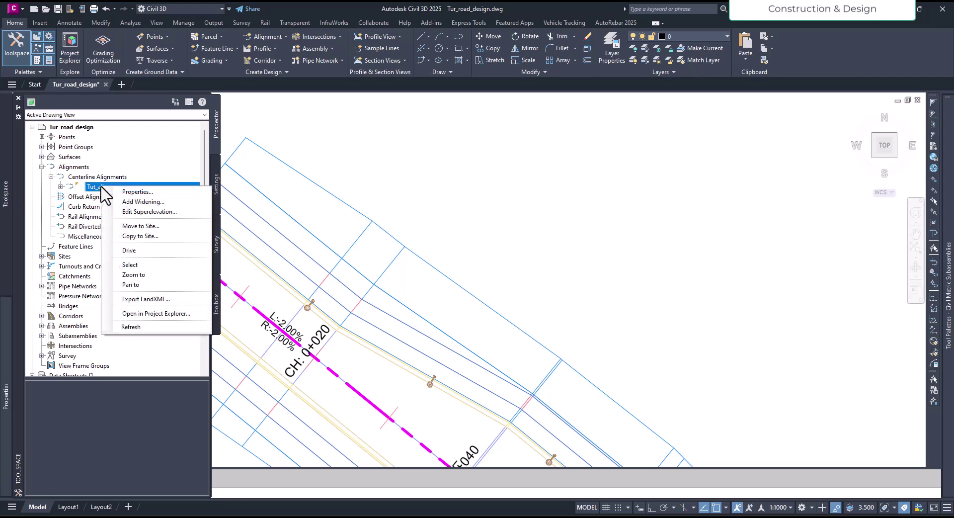
pyautogui.click(147, 253)
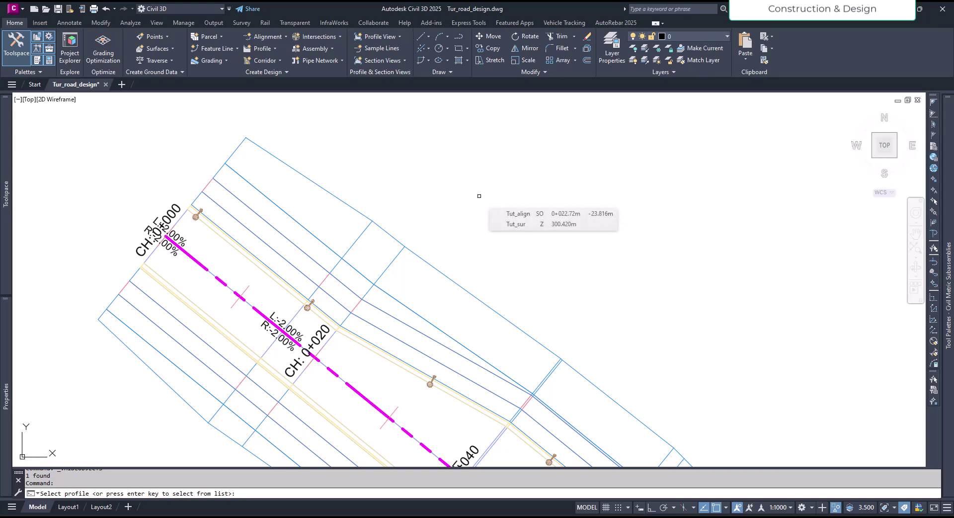
pyautogui.press('Return')
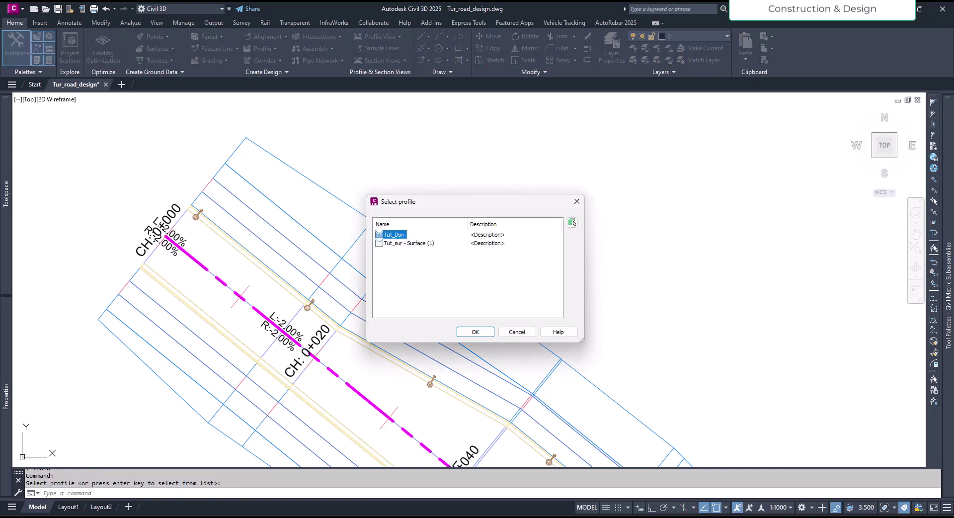
pyautogui.click(482, 331)
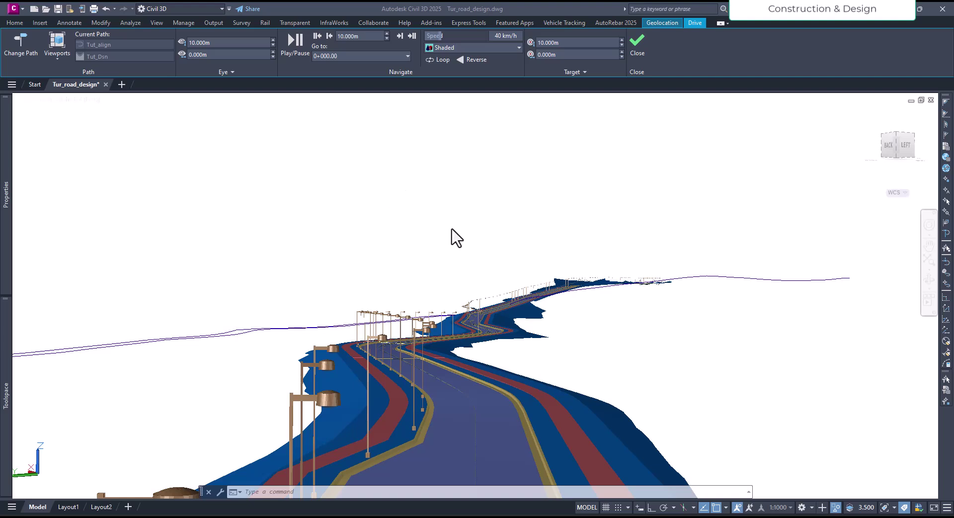
# Select all embankment solids with Select Similar and set their colour to index 72.
pyautogui.click(424, 249)
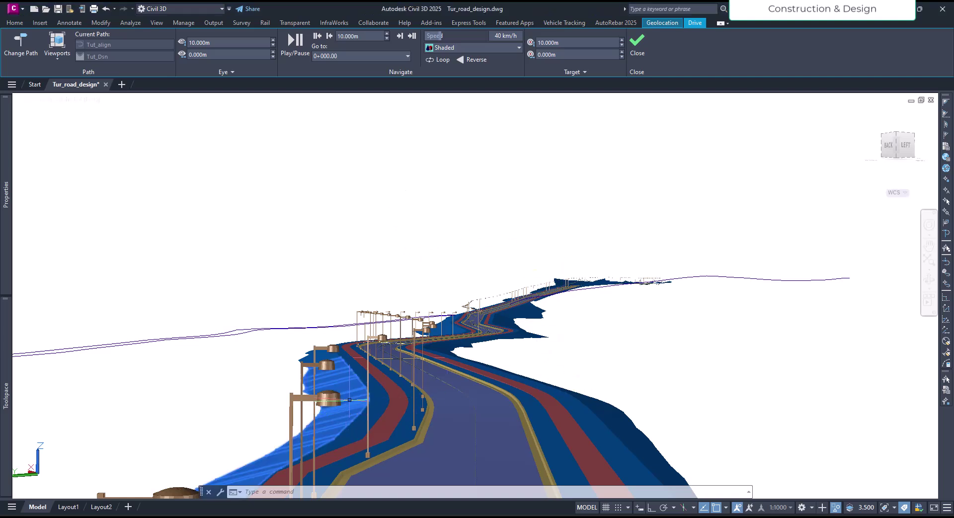
pyautogui.click(349, 406)
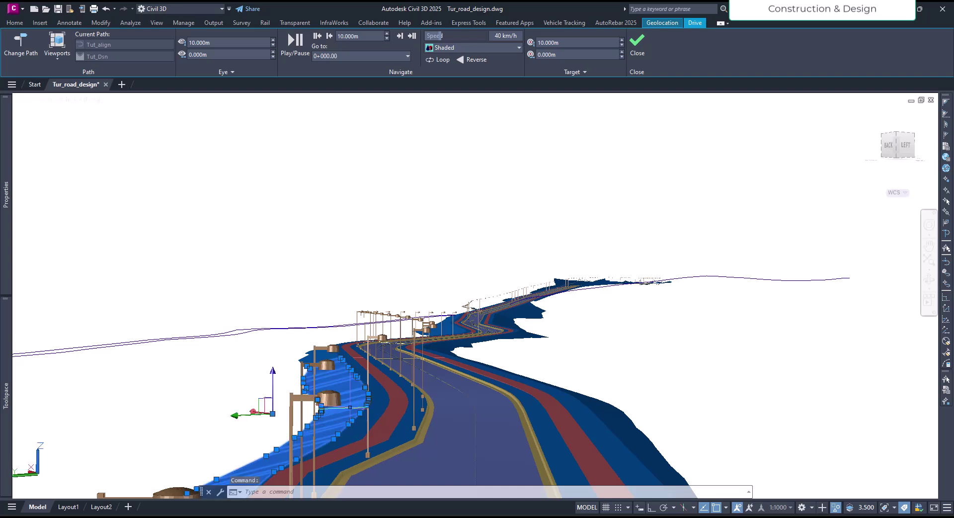
pyautogui.rightClick(641, 349)
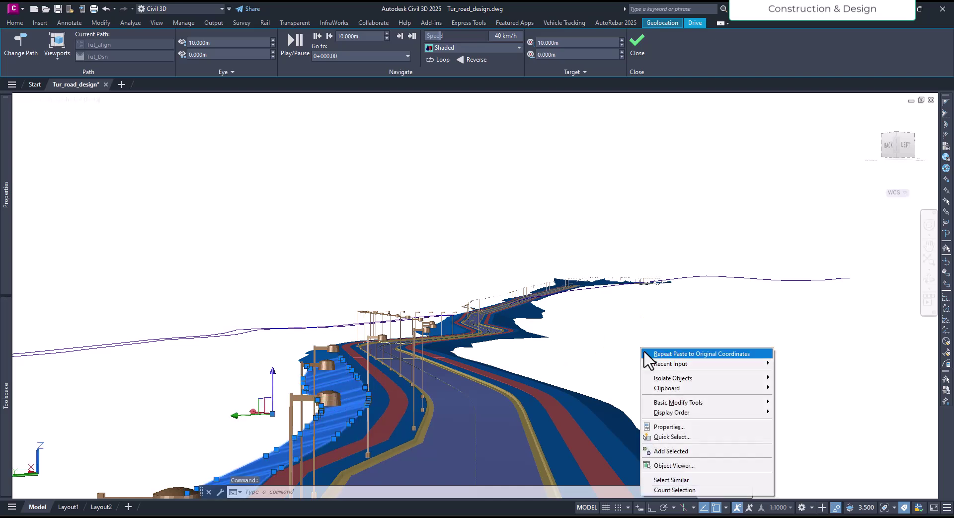
pyautogui.click(671, 480)
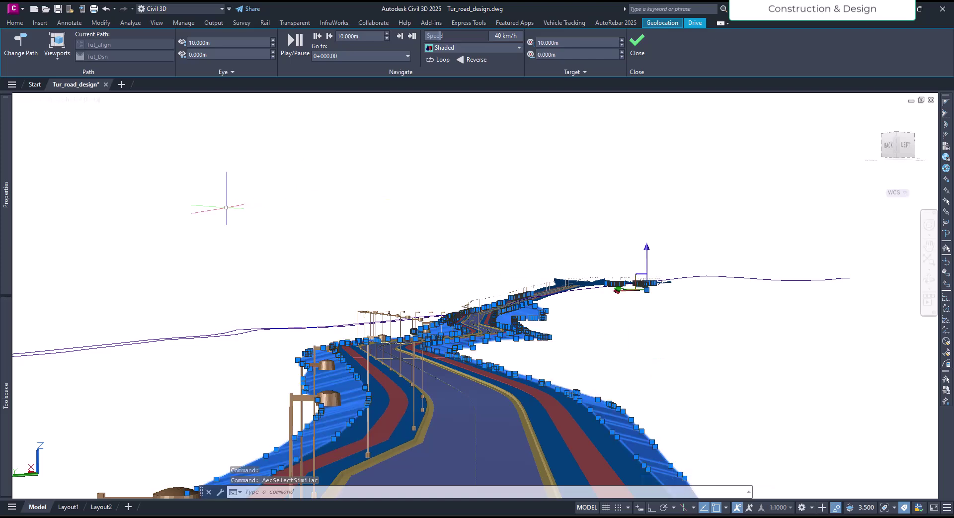
pyautogui.moveTo(2, 216)
pyautogui.click(267, 128)
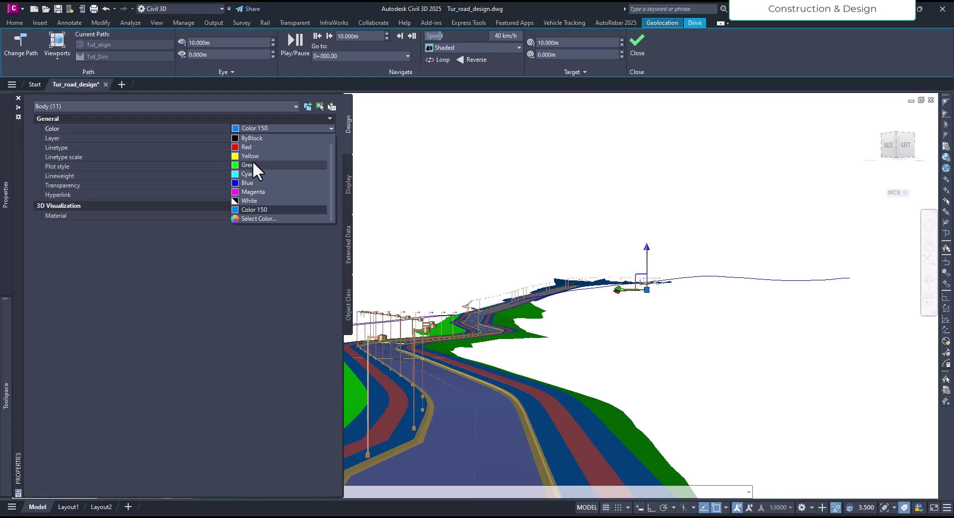
pyautogui.click(263, 217)
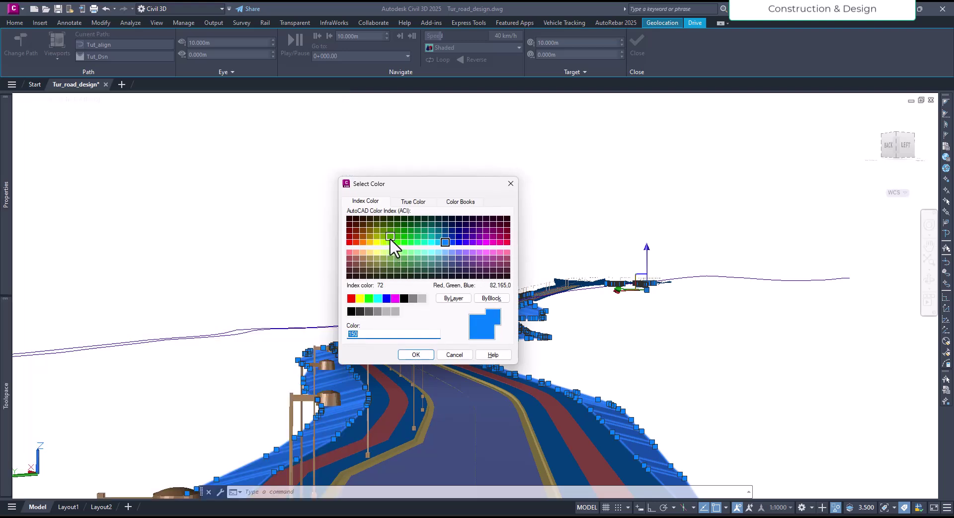
pyautogui.click(391, 237)
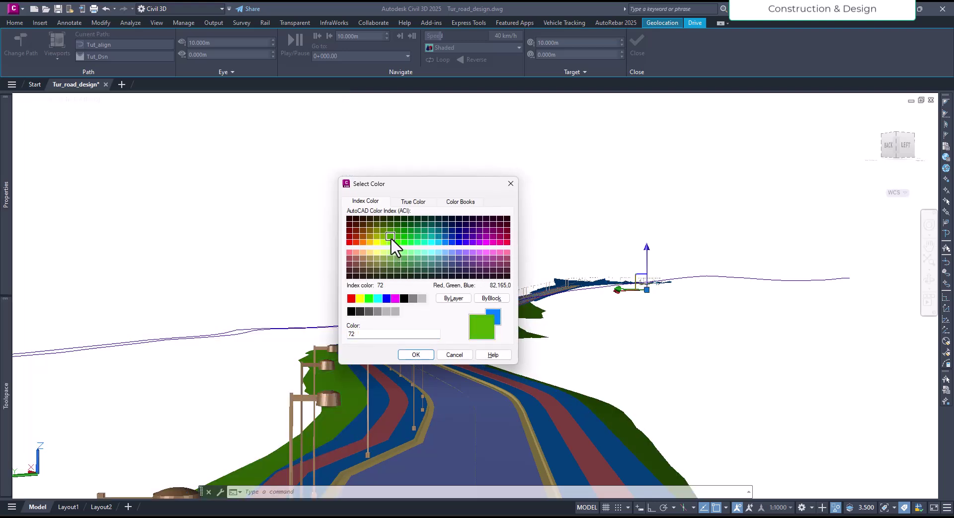
pyautogui.click(423, 353)
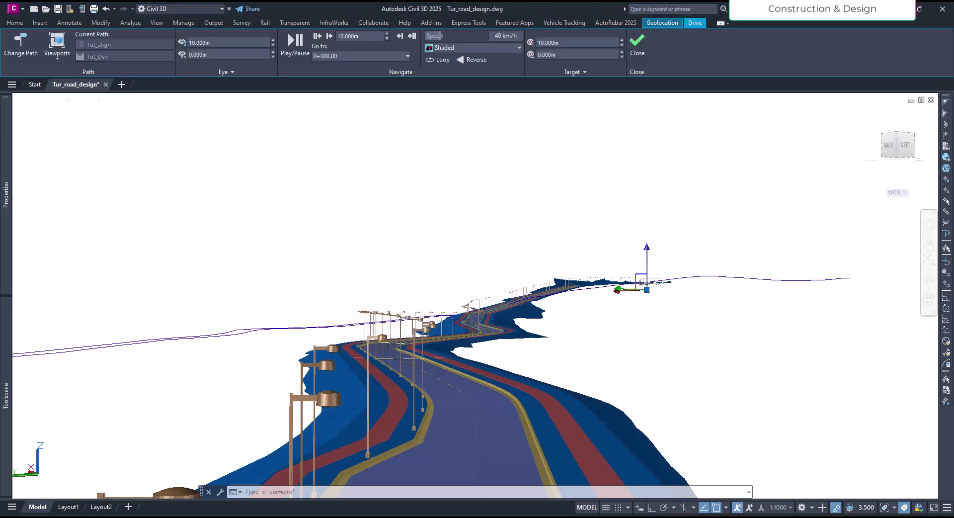
# Select all carriageway lane solids with Select Similar and recolour them to index 254.
pyautogui.press('Escape')
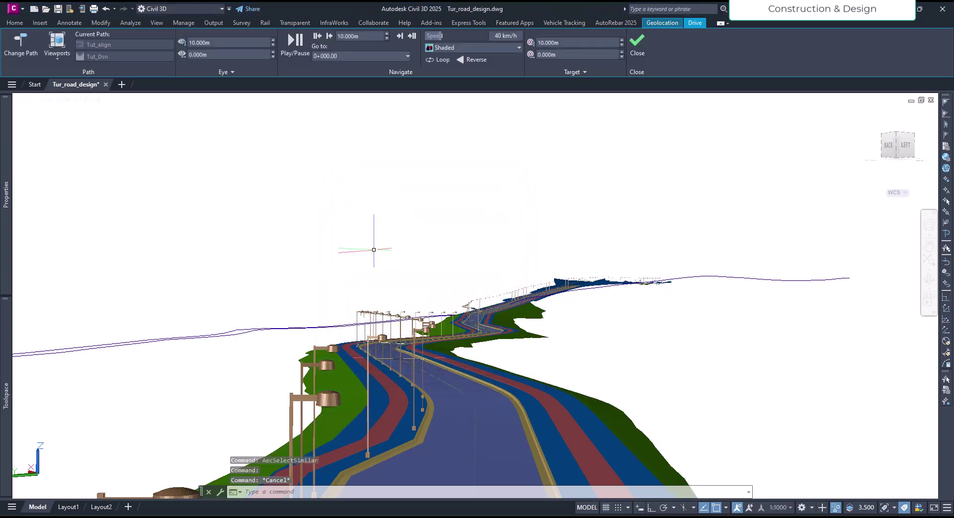
pyautogui.click(498, 428)
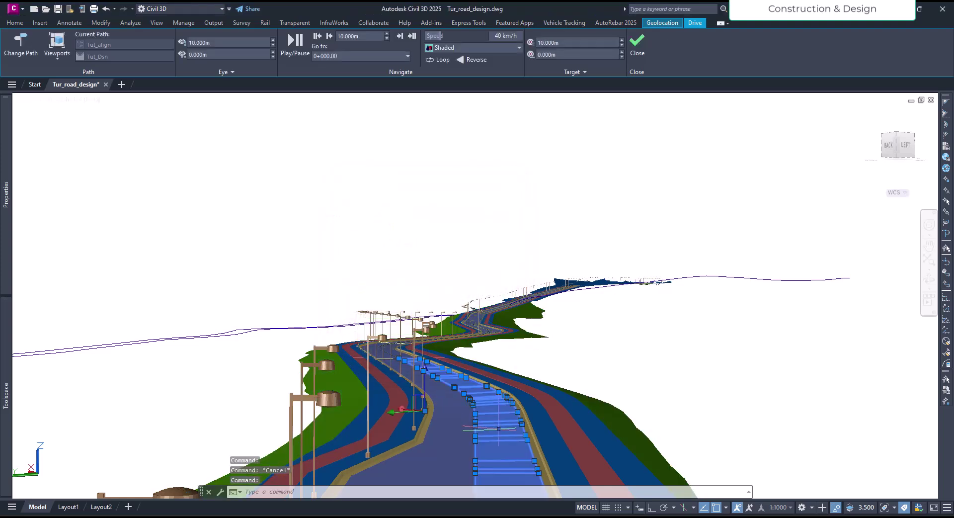
pyautogui.rightClick(595, 358)
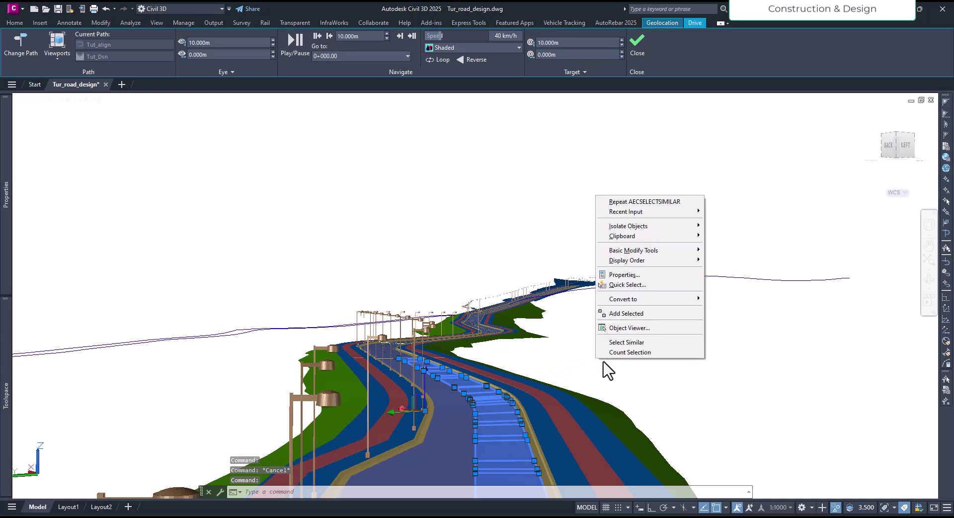
pyautogui.click(626, 343)
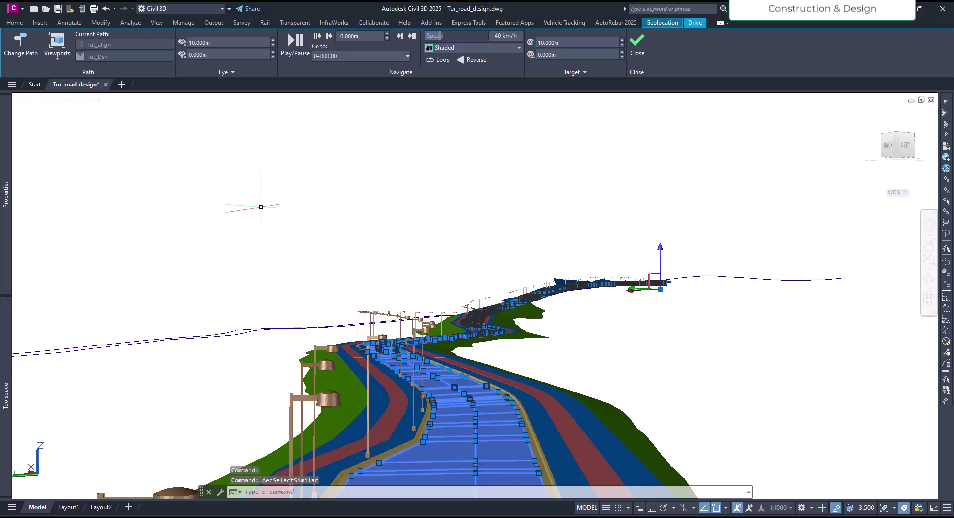
pyautogui.moveTo(8, 209)
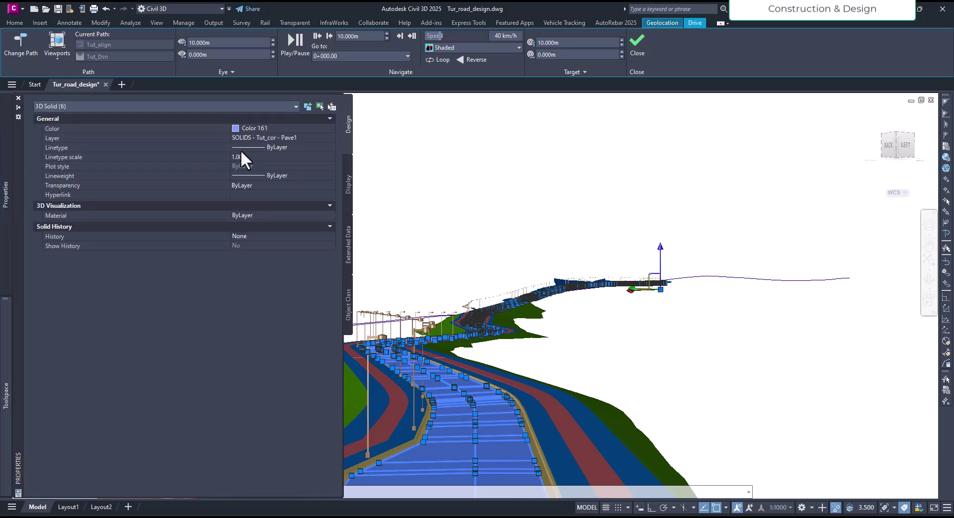
pyautogui.click(284, 127)
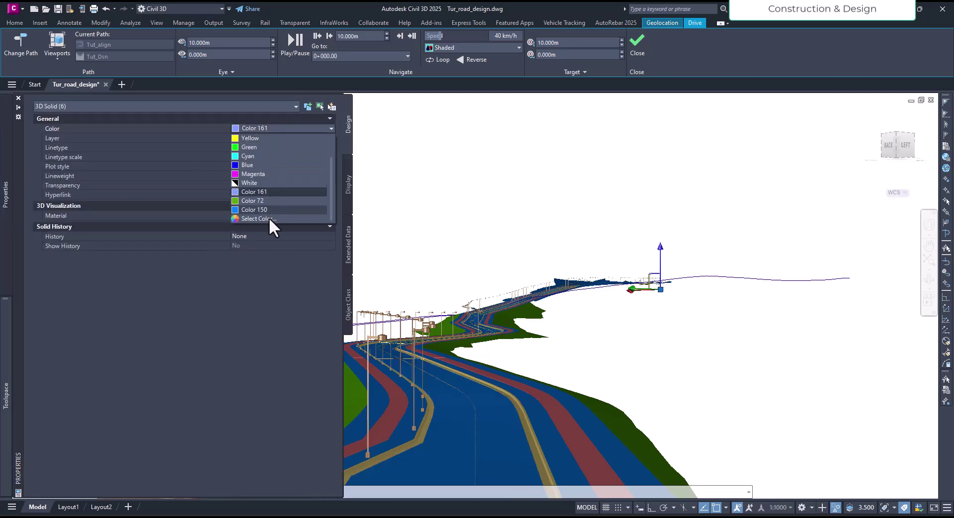
pyautogui.click(271, 218)
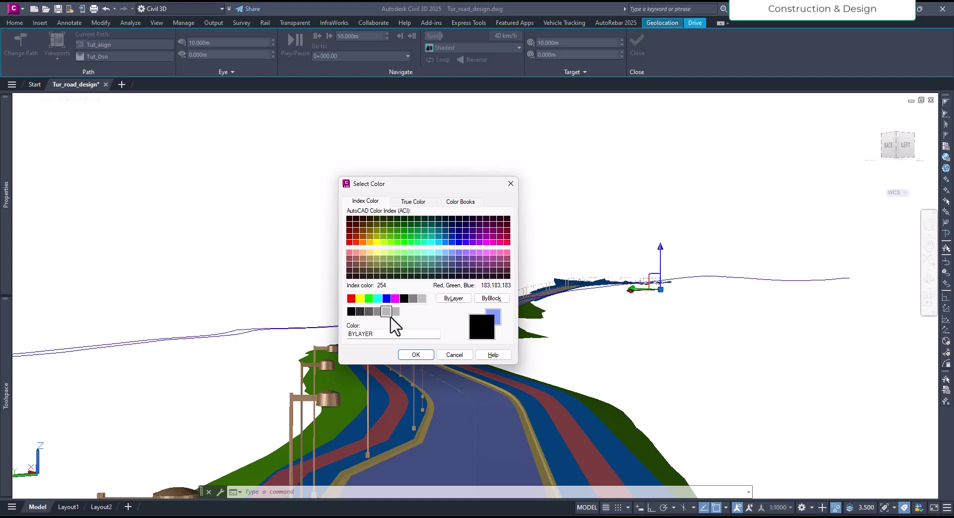
pyautogui.click(396, 312)
pyautogui.click(386, 311)
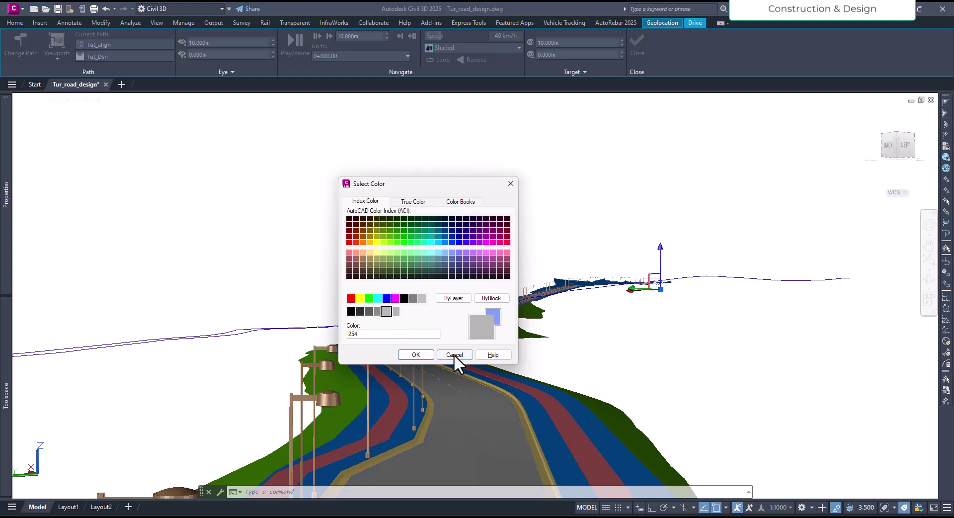
pyautogui.click(416, 354)
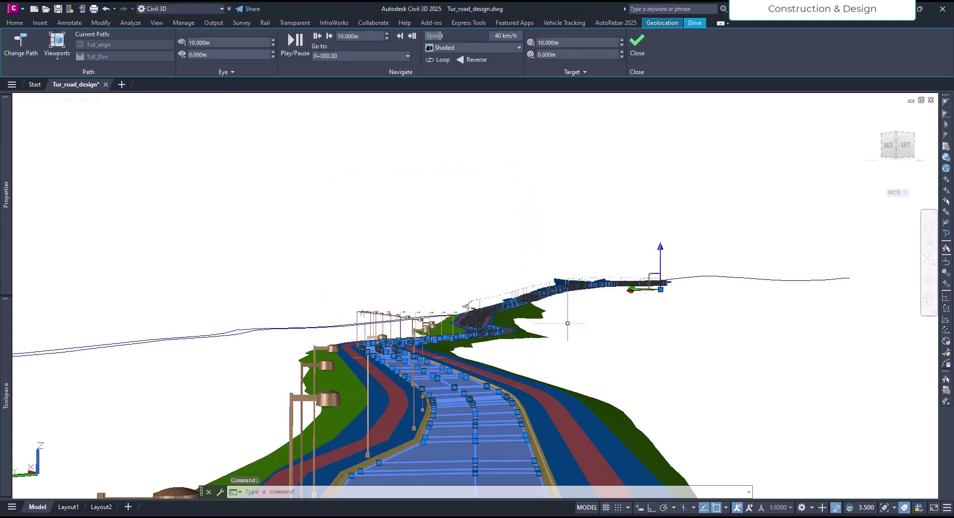
pyautogui.press('Escape')
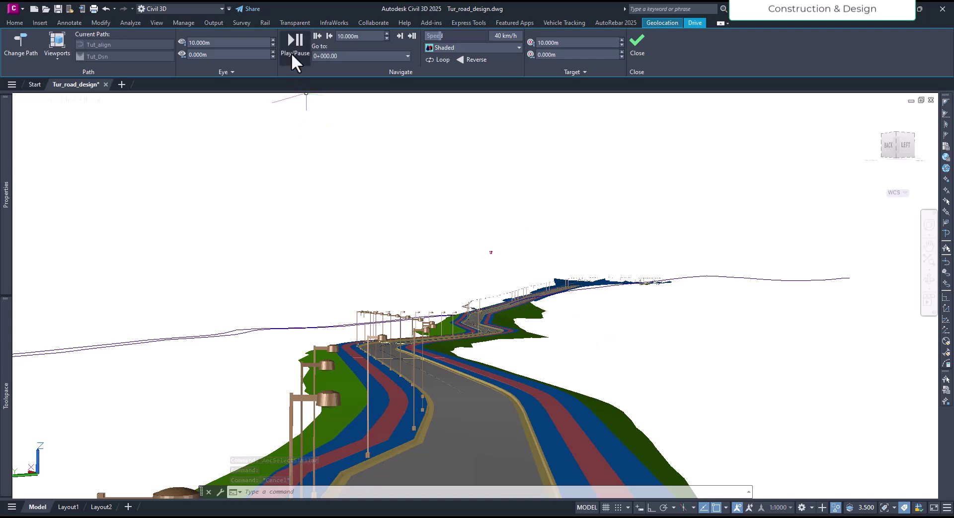
# Play the drive-through along the road from the Drive tab.
pyautogui.click(291, 53)
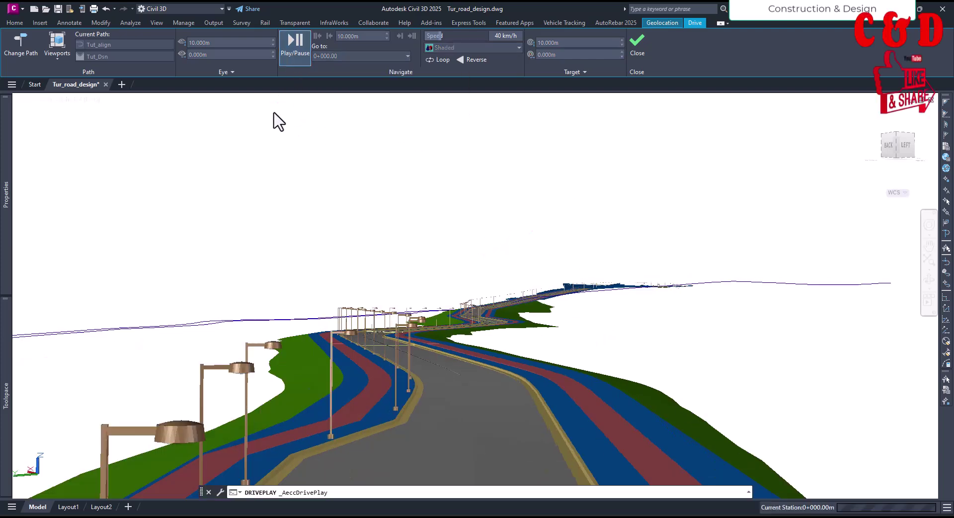